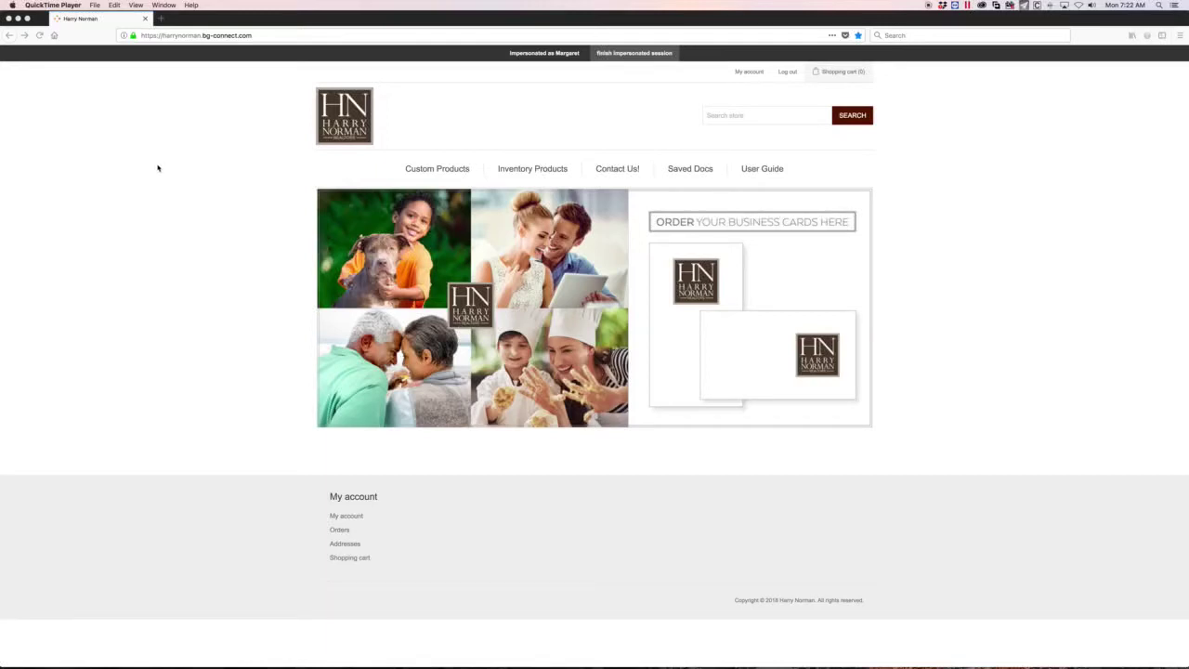
Go through Custom Products > Business Cards to the Harry Norman Photo Business Card page
left_click(448, 173)
mouse_move(437, 169)
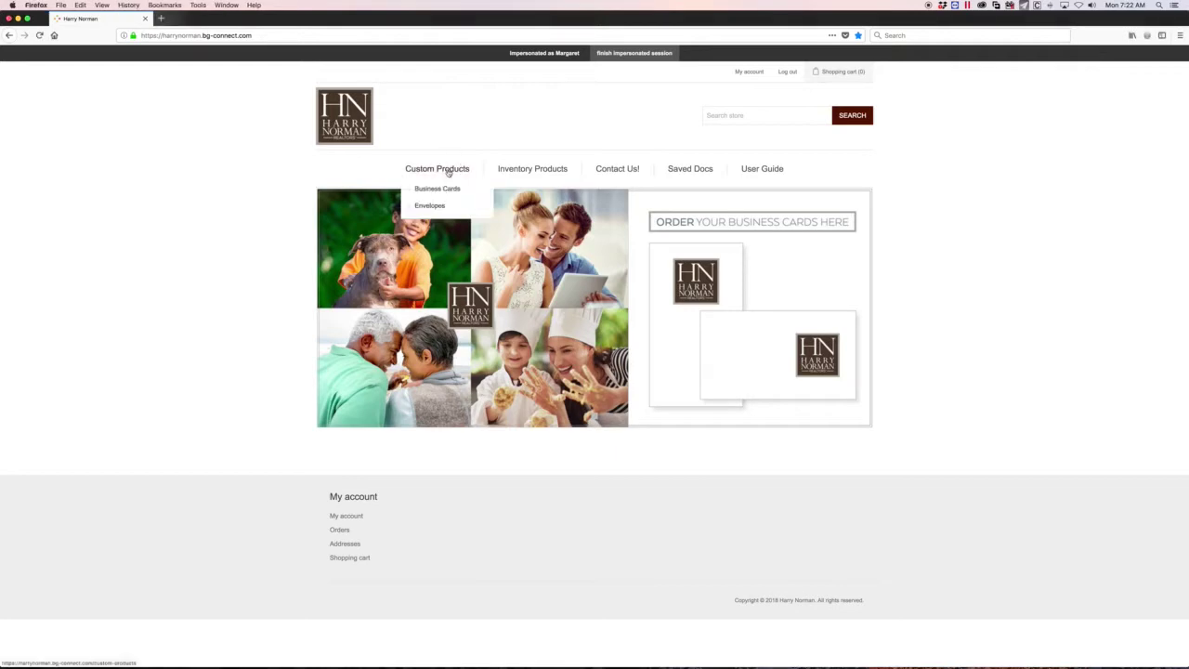
left_click(448, 191)
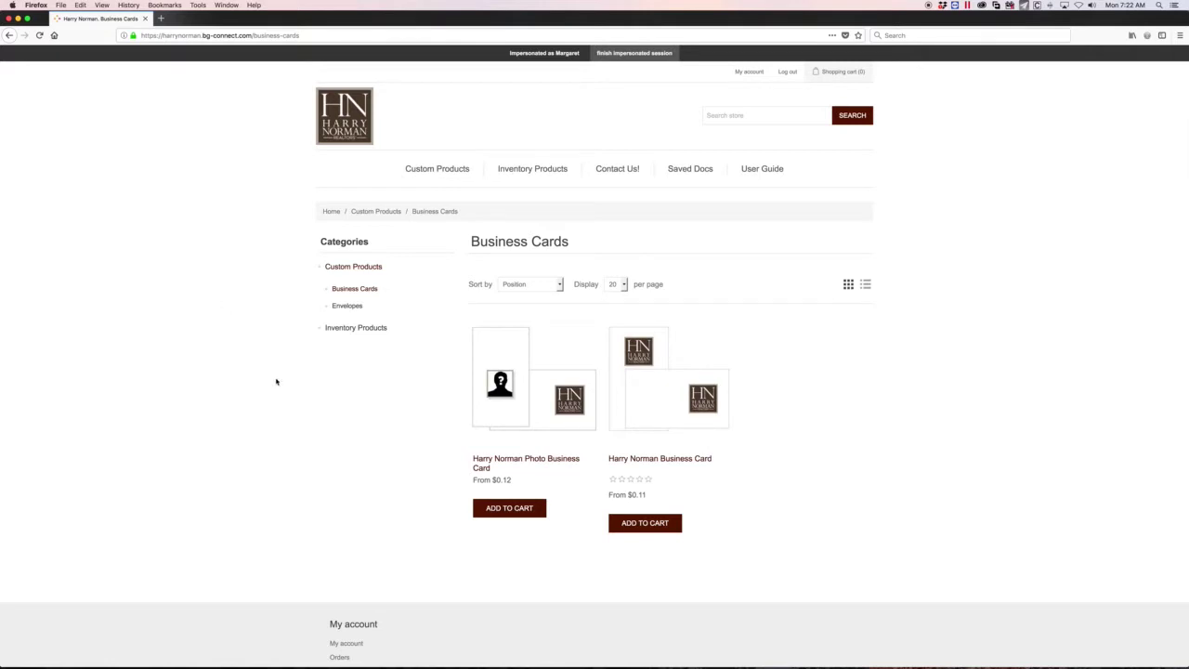
left_click(524, 511)
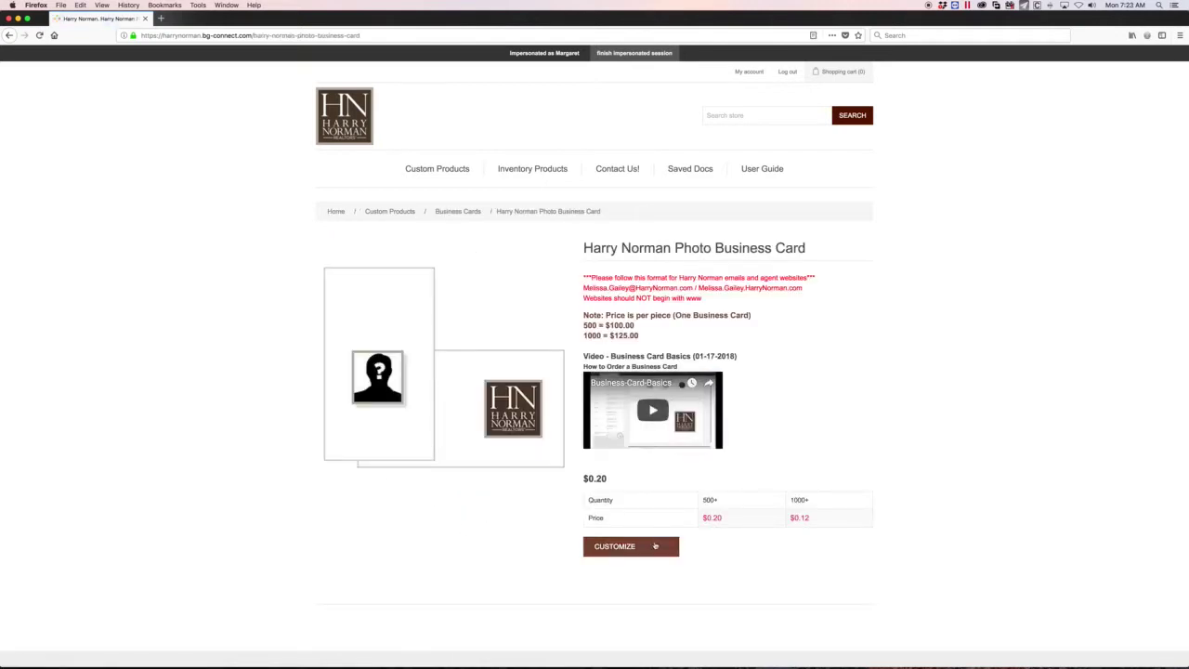
Launch CUSTOMIZE so the card editor loads with the prefilled contact fields
left_click(656, 548)
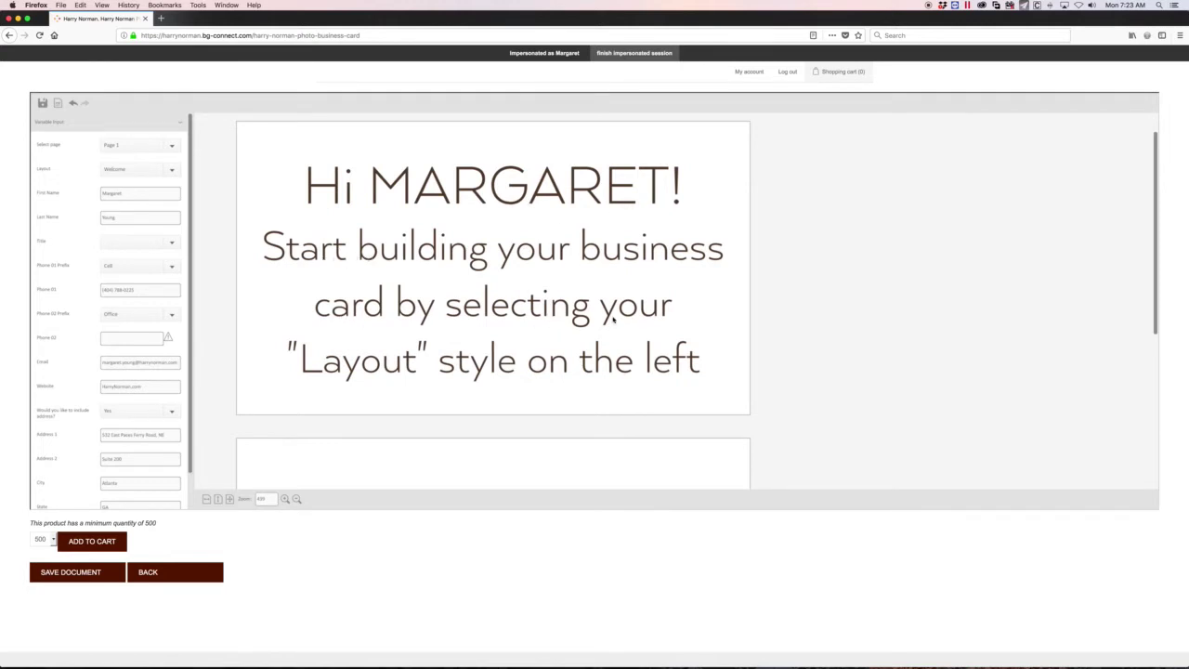
Choose Horizontal Photo from the Layout dropdown in the Variable Input panel
left_click(175, 170)
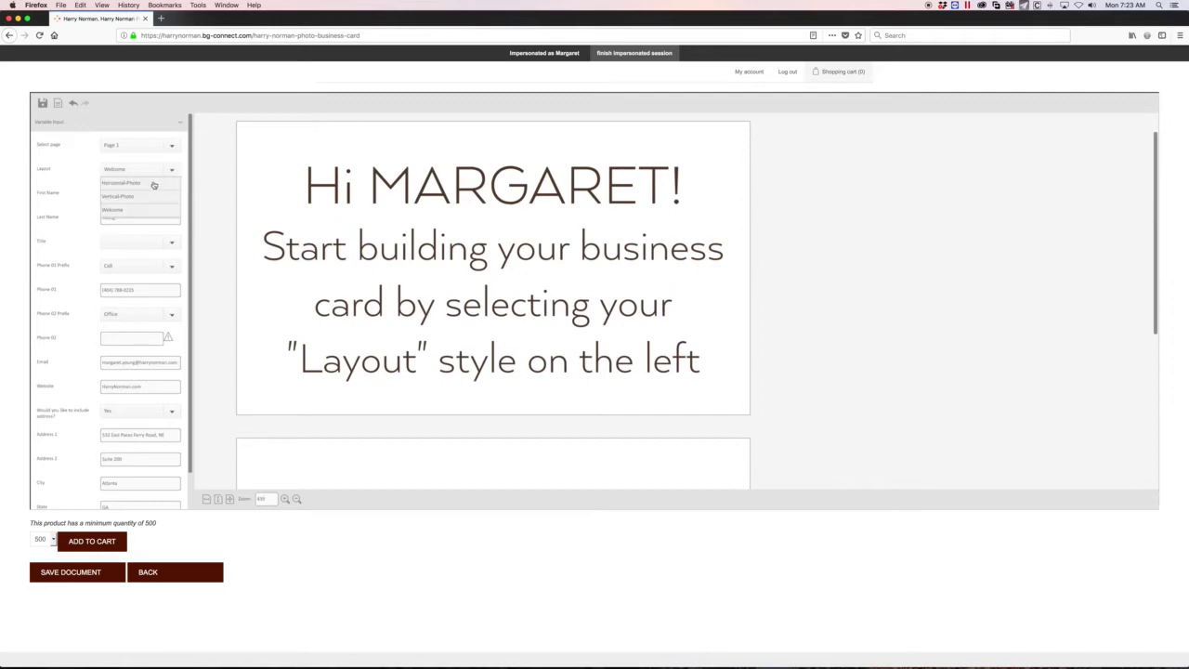
left_click(154, 184)
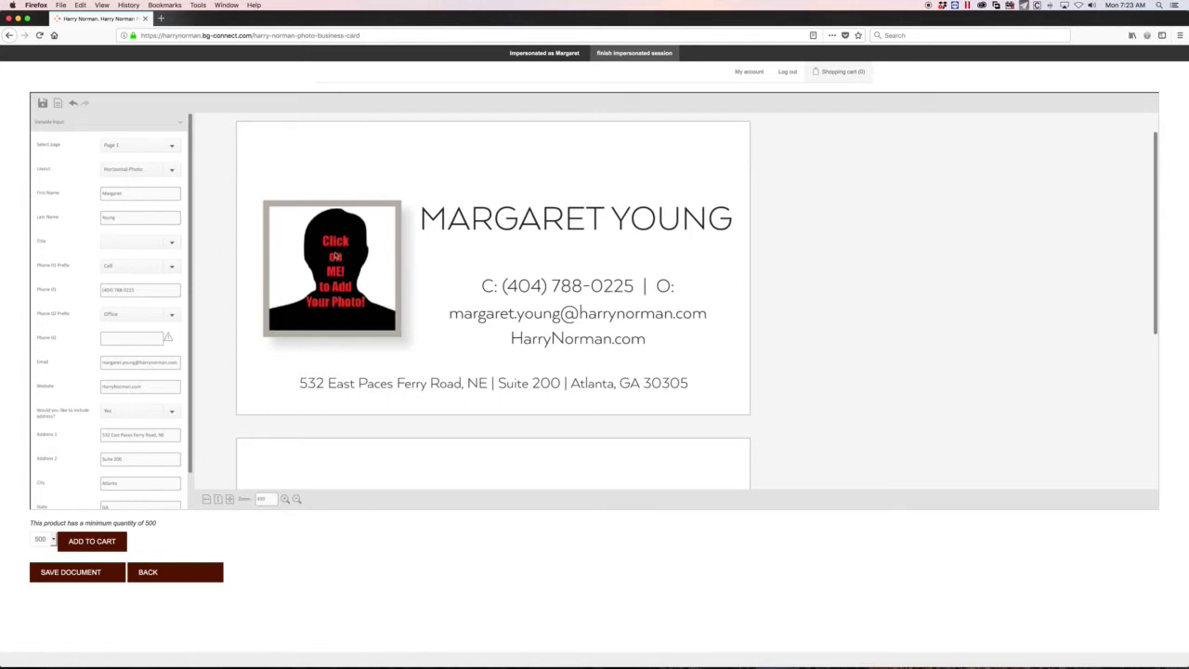
Assign the local file DStill-HeadShot.jpg as the card's photo in place of the silhouette
left_click(336, 256)
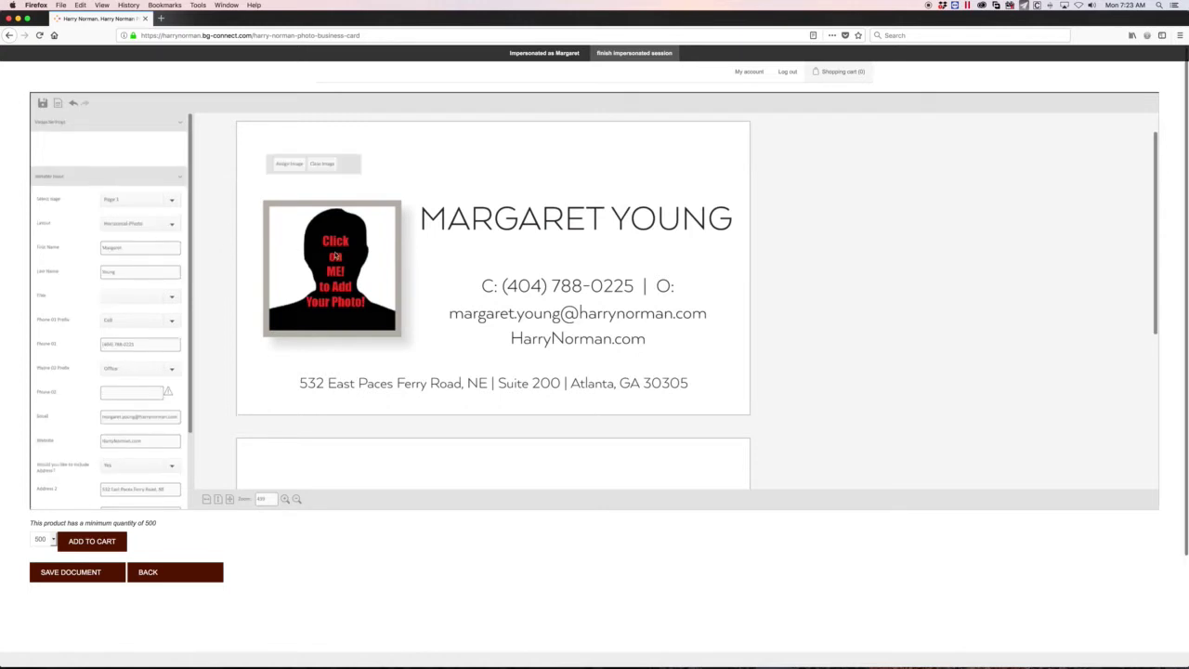
left_click(290, 164)
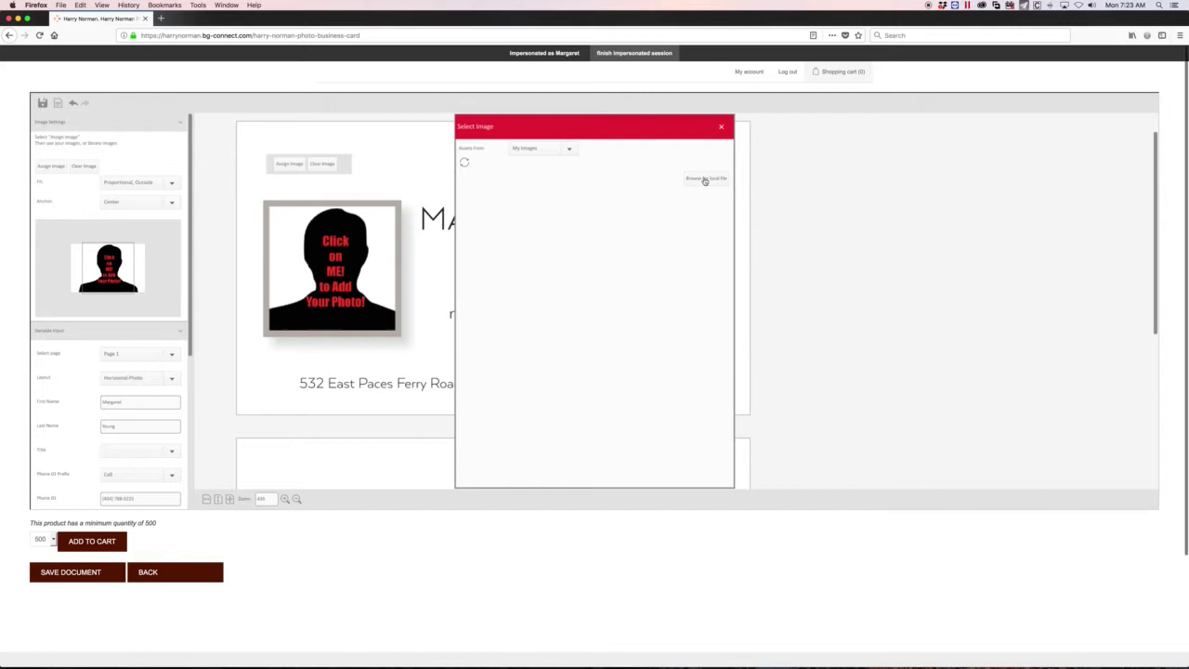
left_click(705, 180)
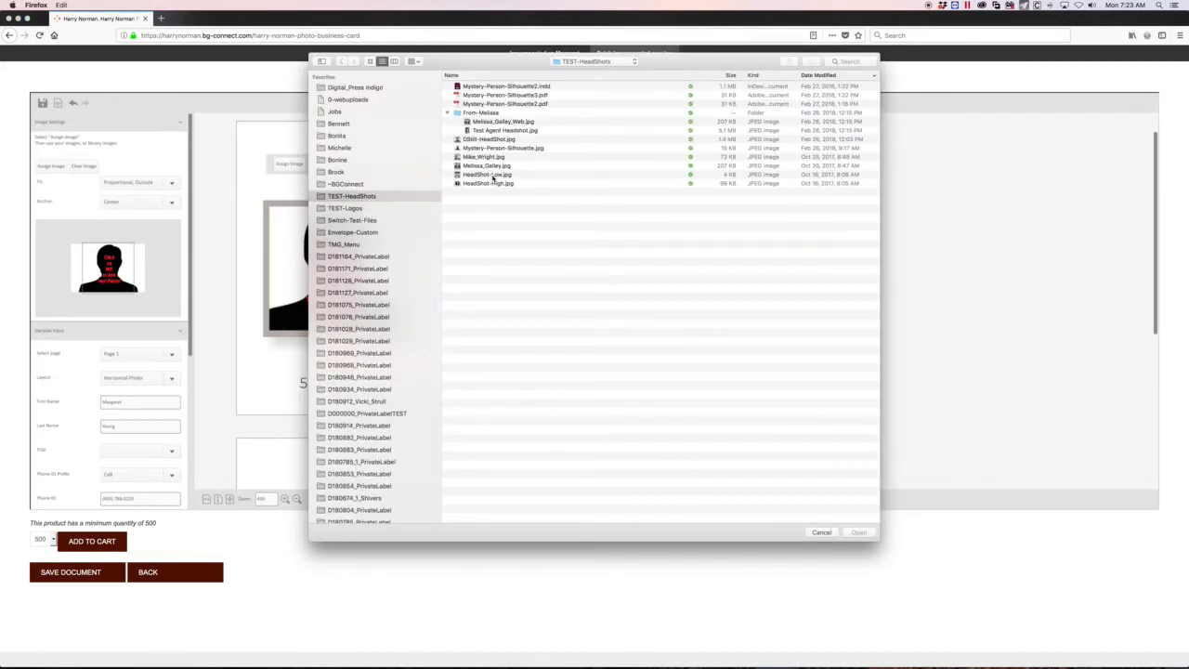
left_click(481, 139)
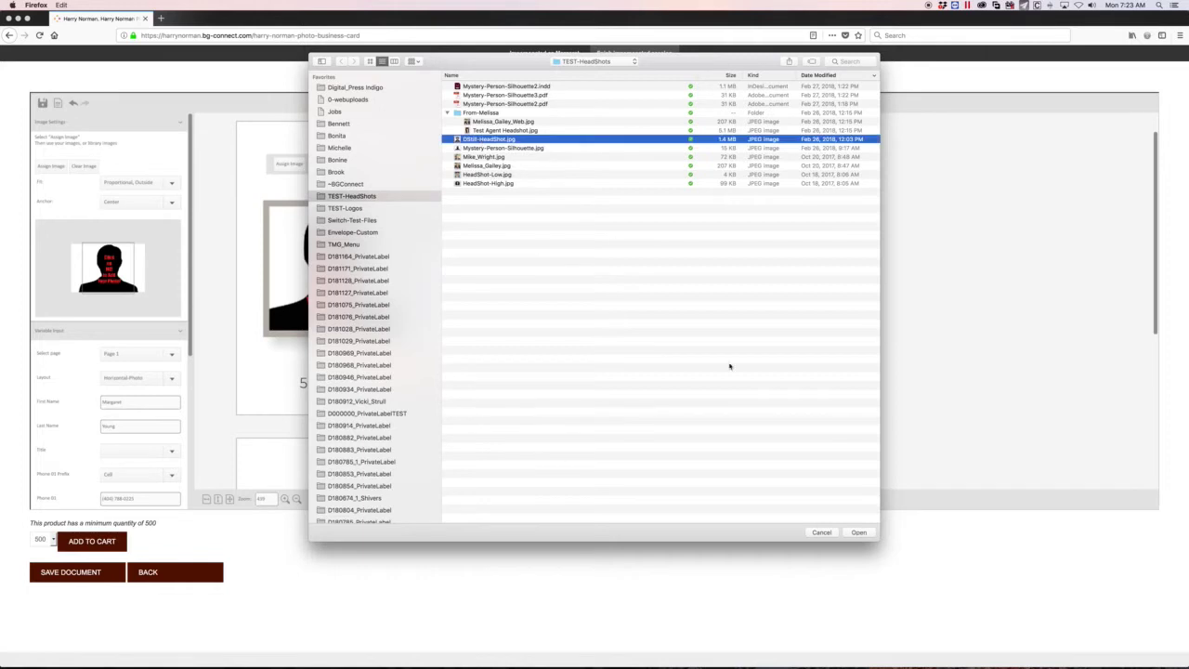
left_click(856, 534)
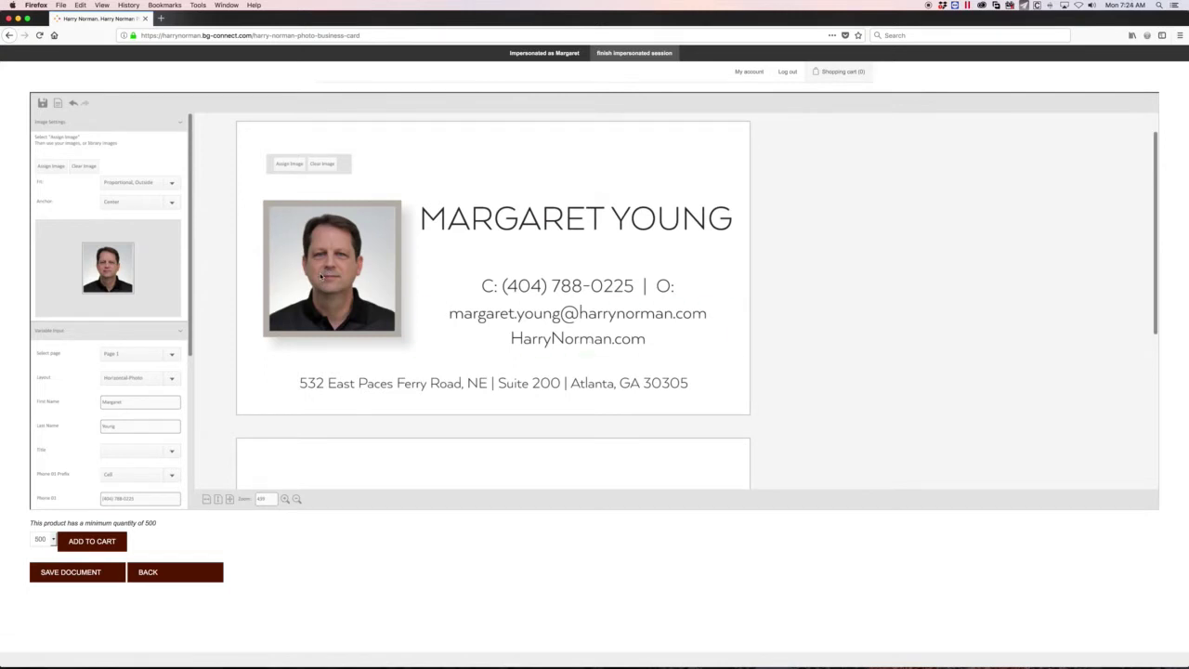
Switch the photo's Fit to Manual and drag its corner handle to enlarge the face
left_click(172, 185)
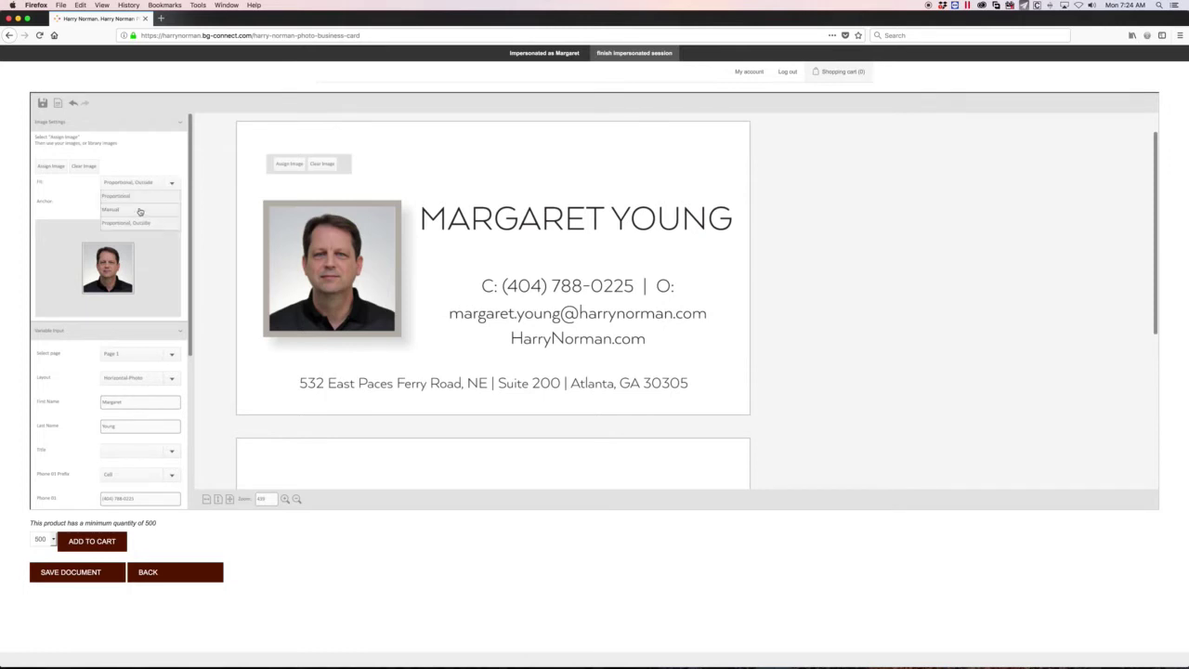
left_click(139, 210)
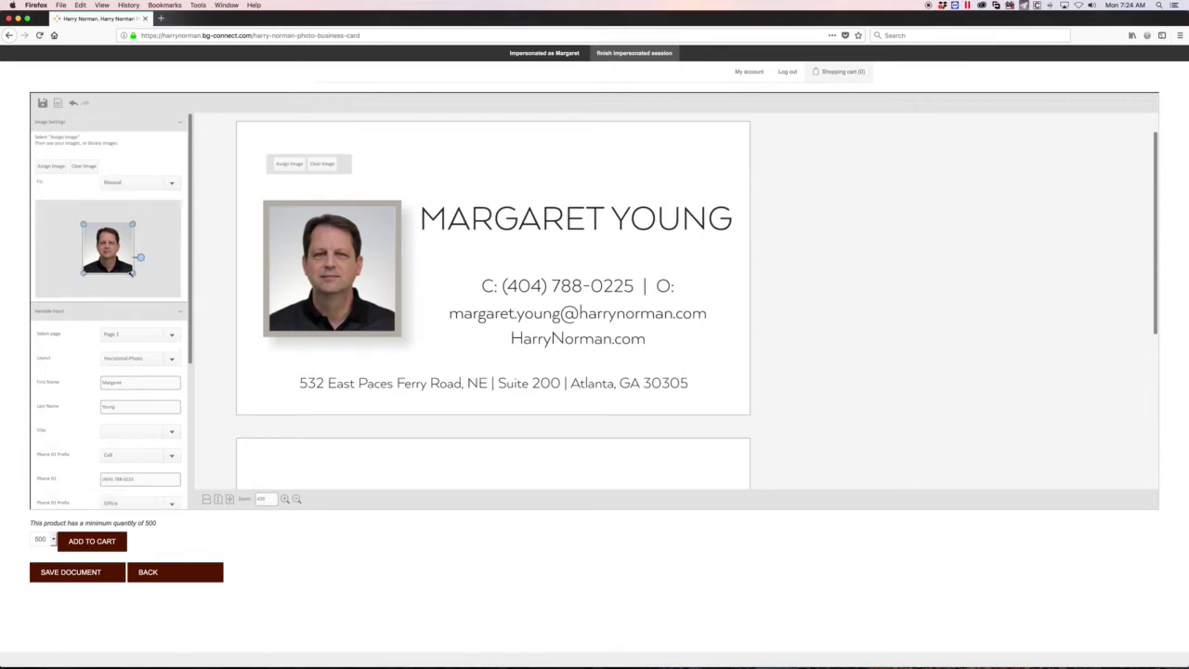
mouse_move(132, 268)
left_mouse_down()
mouse_move(139, 279)
mouse_move(109, 262)
left_mouse_up()
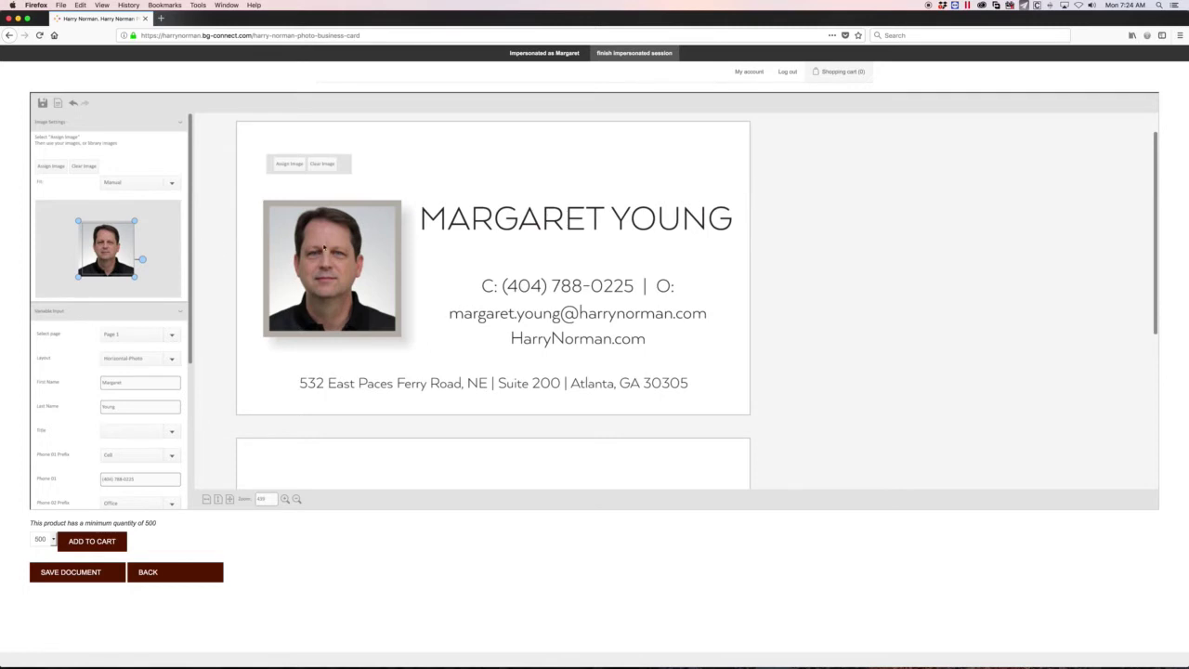
Confirm the name fields and pick Accredited Buyers Representative from the Title dropdown
left_click(223, 266)
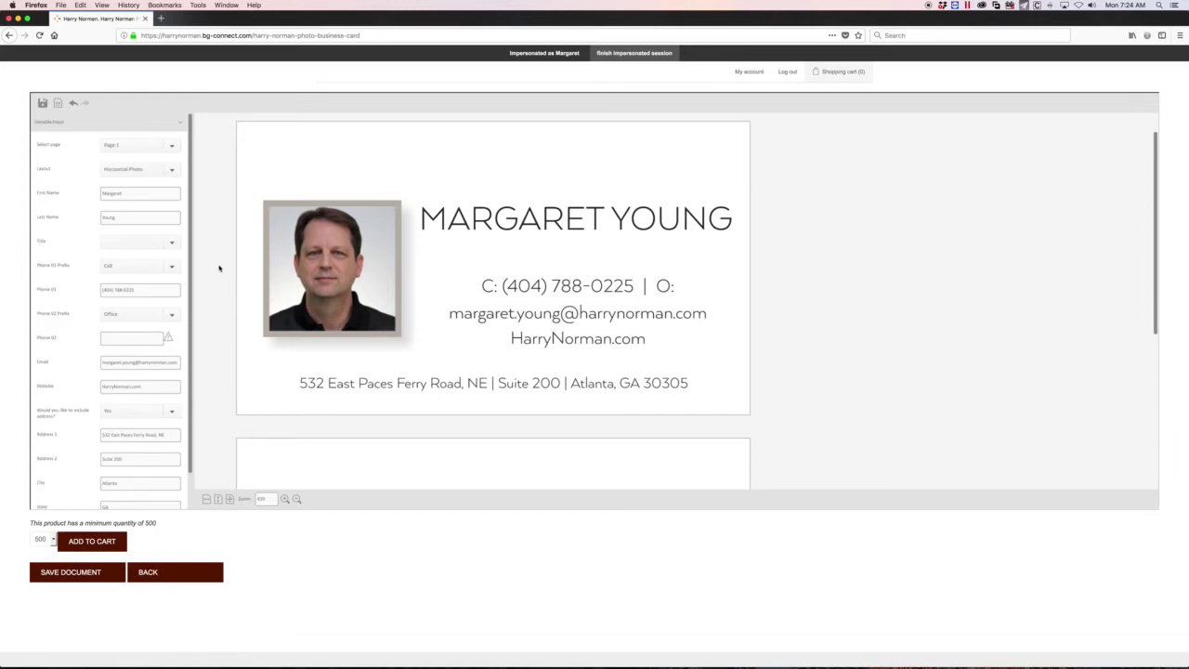
double_click(125, 194)
key("Tab")
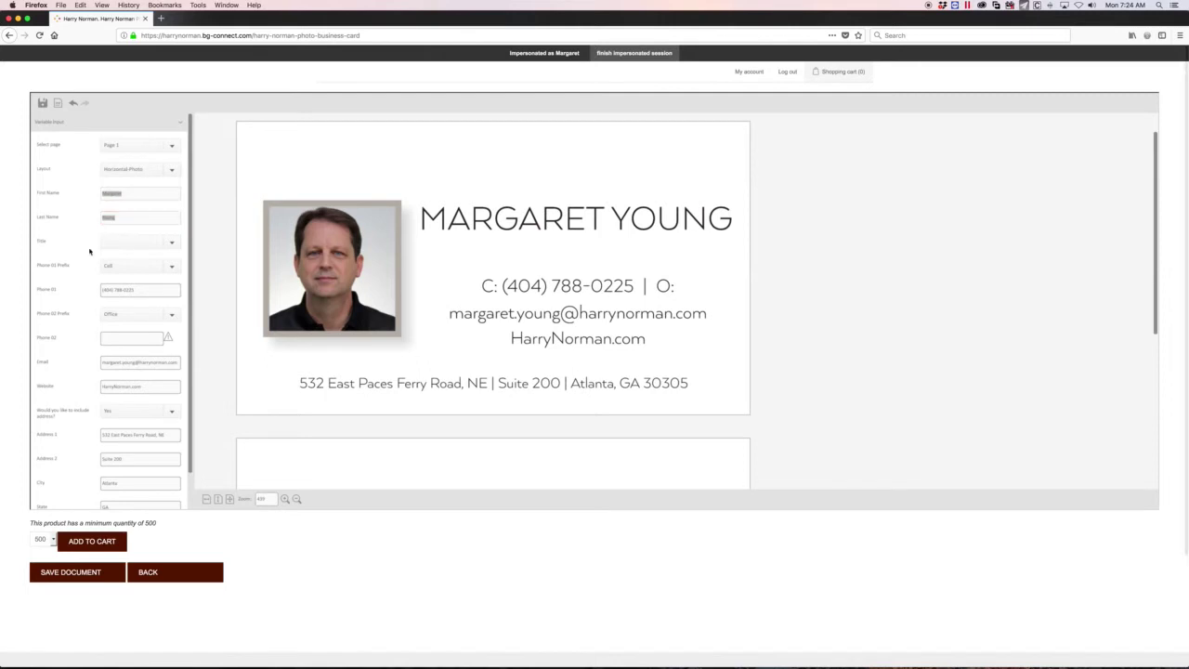
left_click(170, 246)
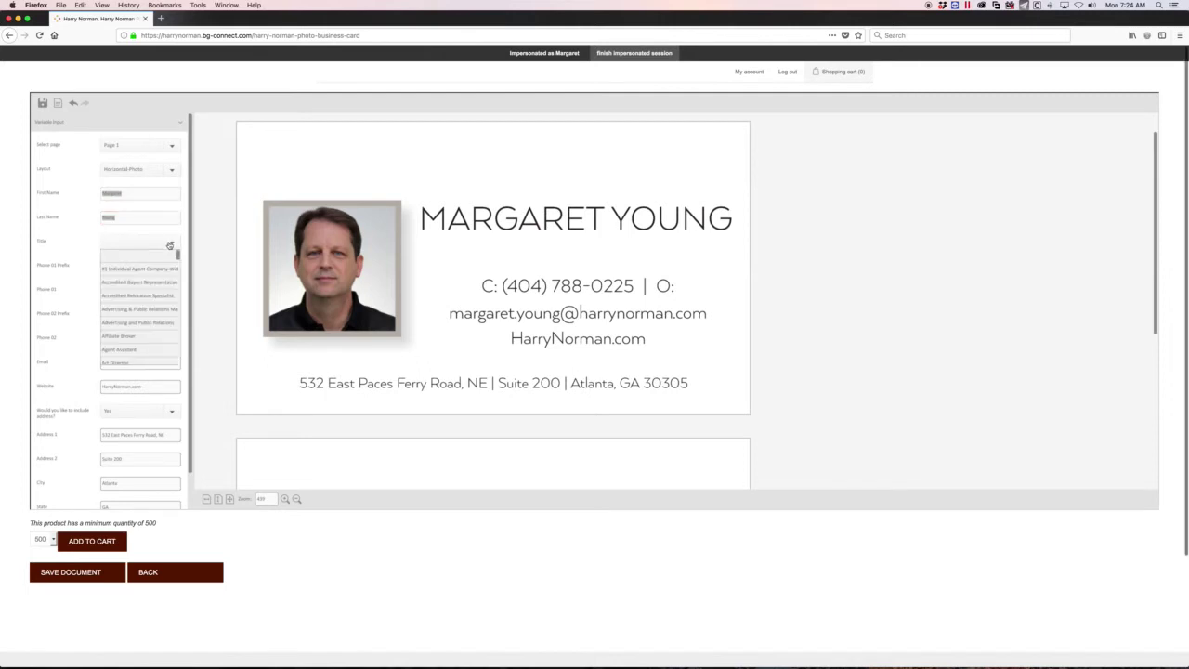
left_click(142, 283)
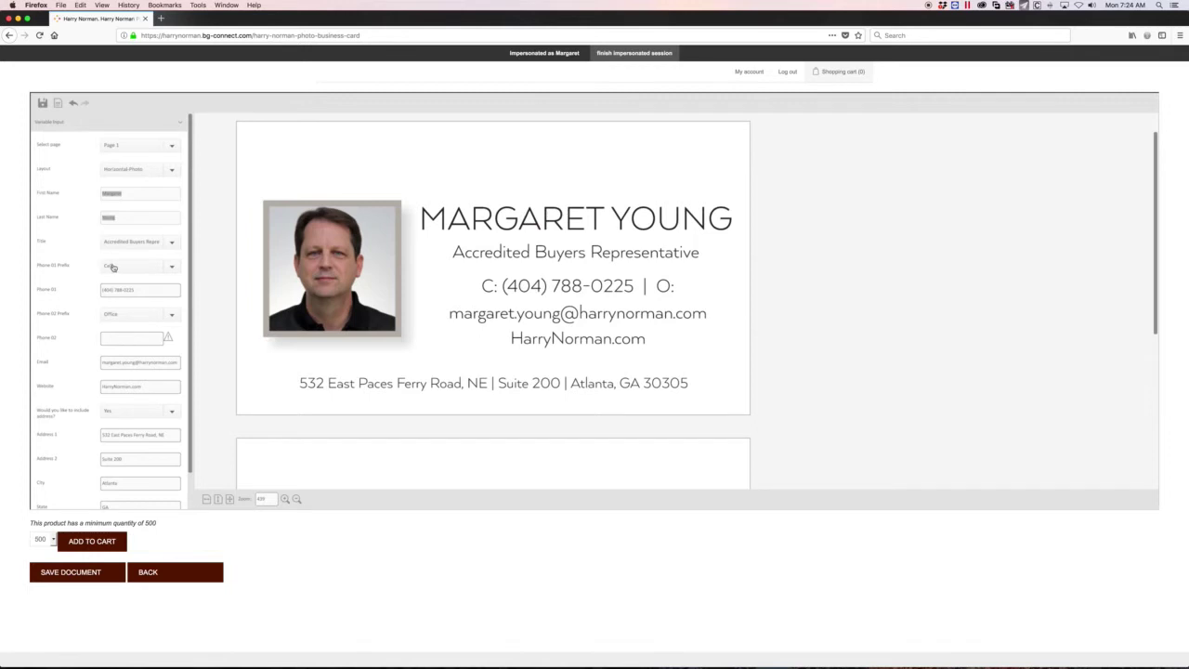
Copy the Phone 01 number into Phone 02 and change its last digit to 6
left_click(112, 338)
left_click(68, 285)
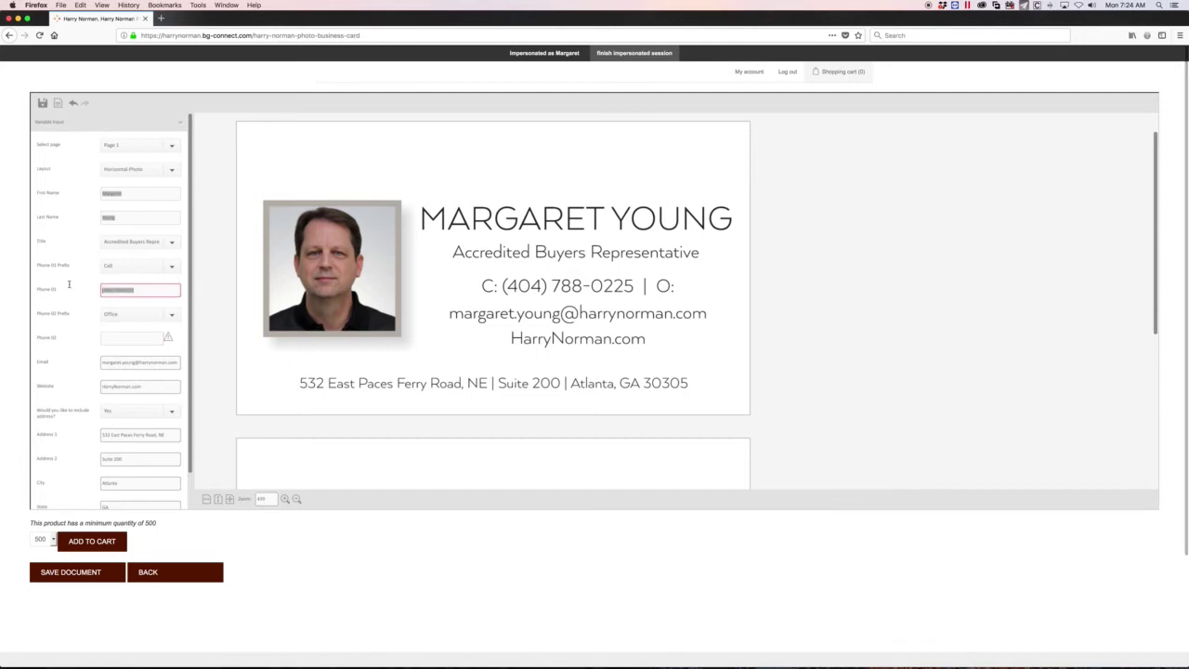
left_click(110, 339)
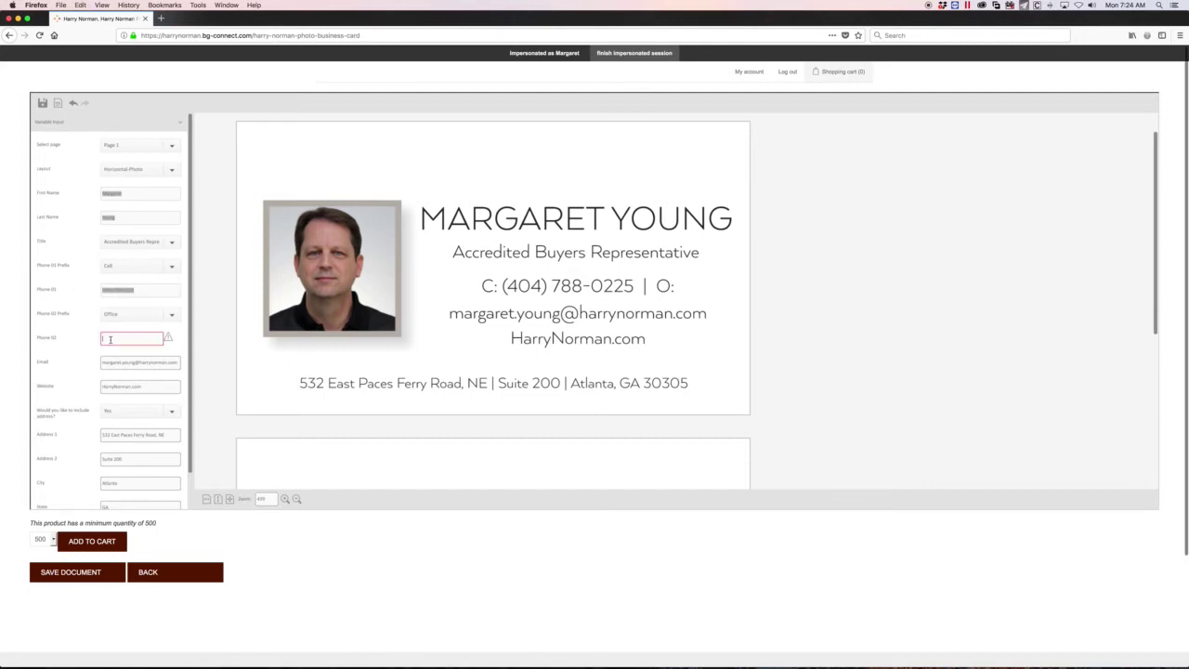
key("super+v")
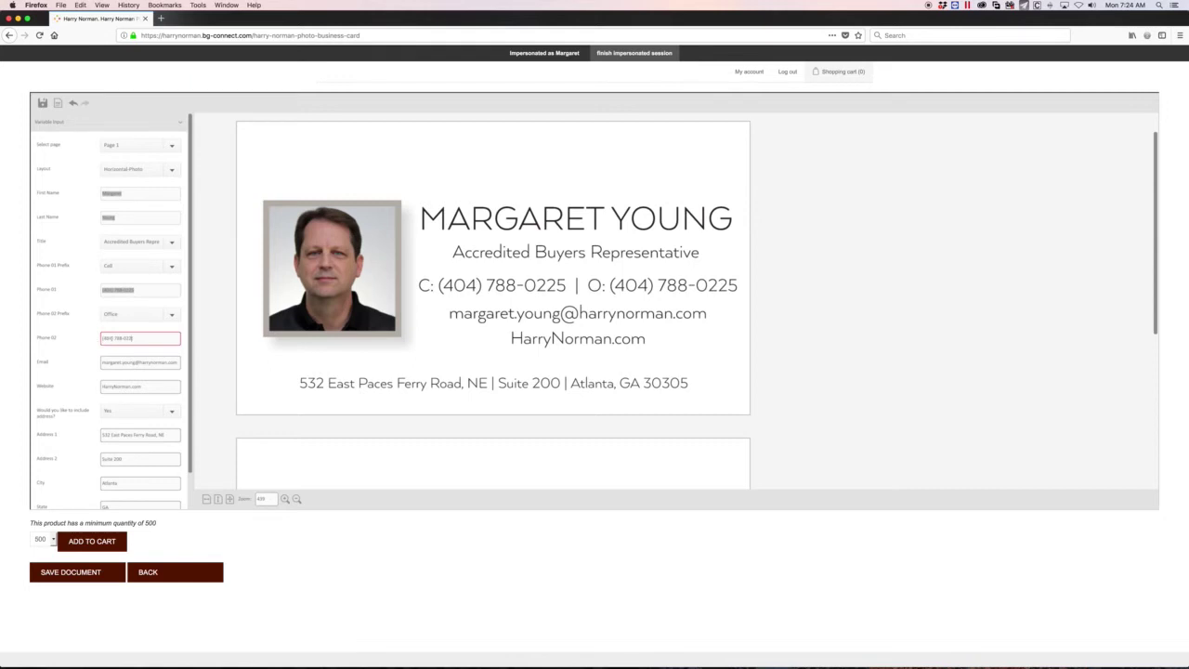
key("BackSpace")
type("6")
Set 'Would you like to include address?' to No
left_click_drag(191, 397, 186, 437)
left_click(119, 375)
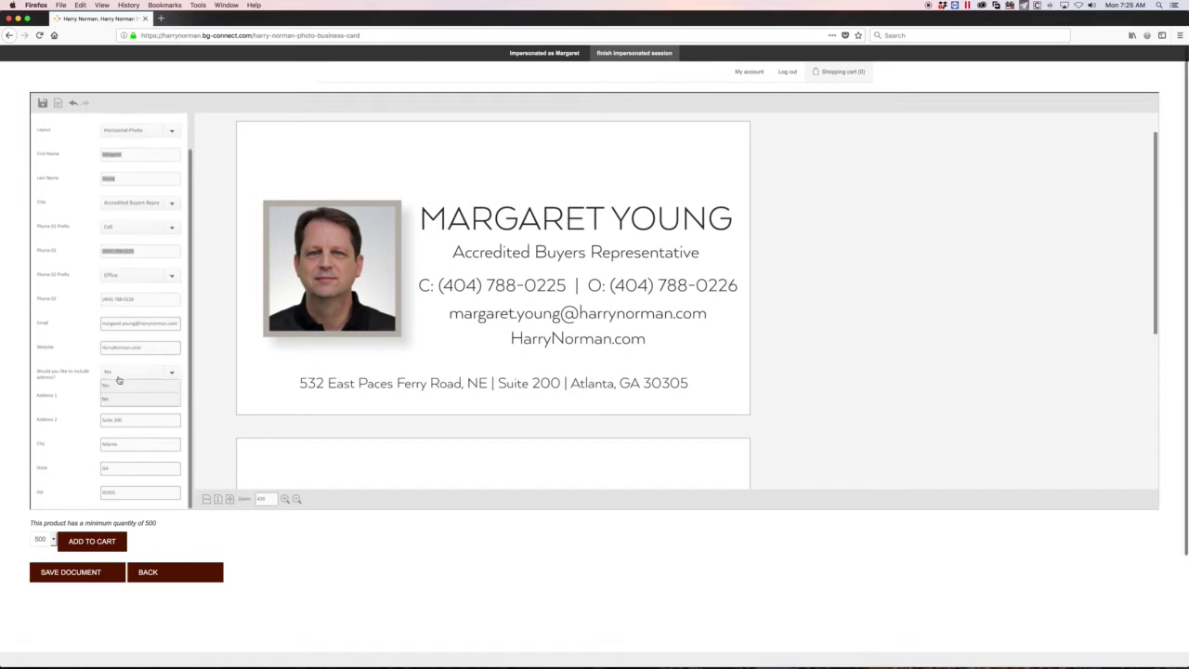
left_click(118, 397)
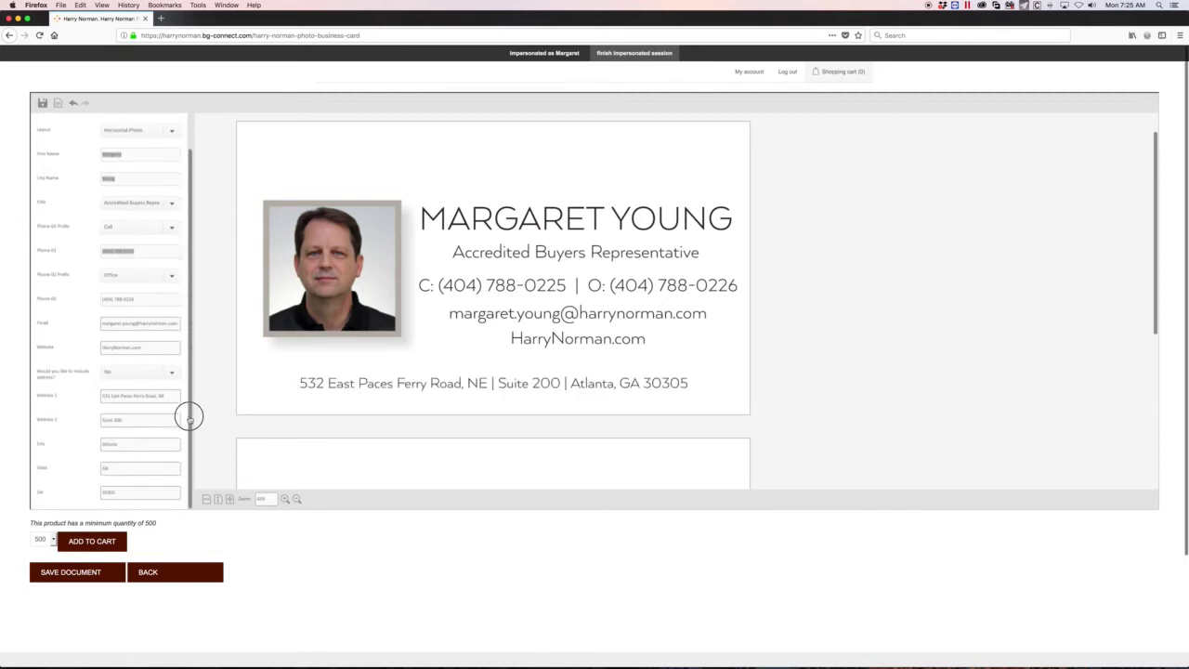
left_click_drag(190, 364, 192, 306)
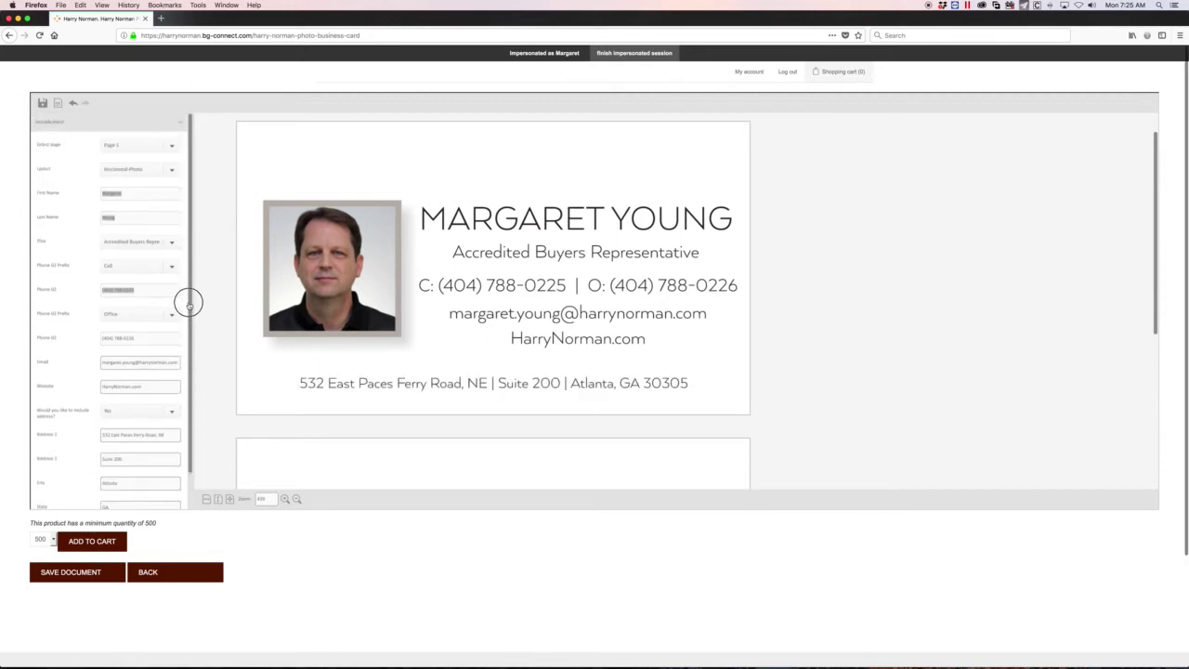
left_click(171, 174)
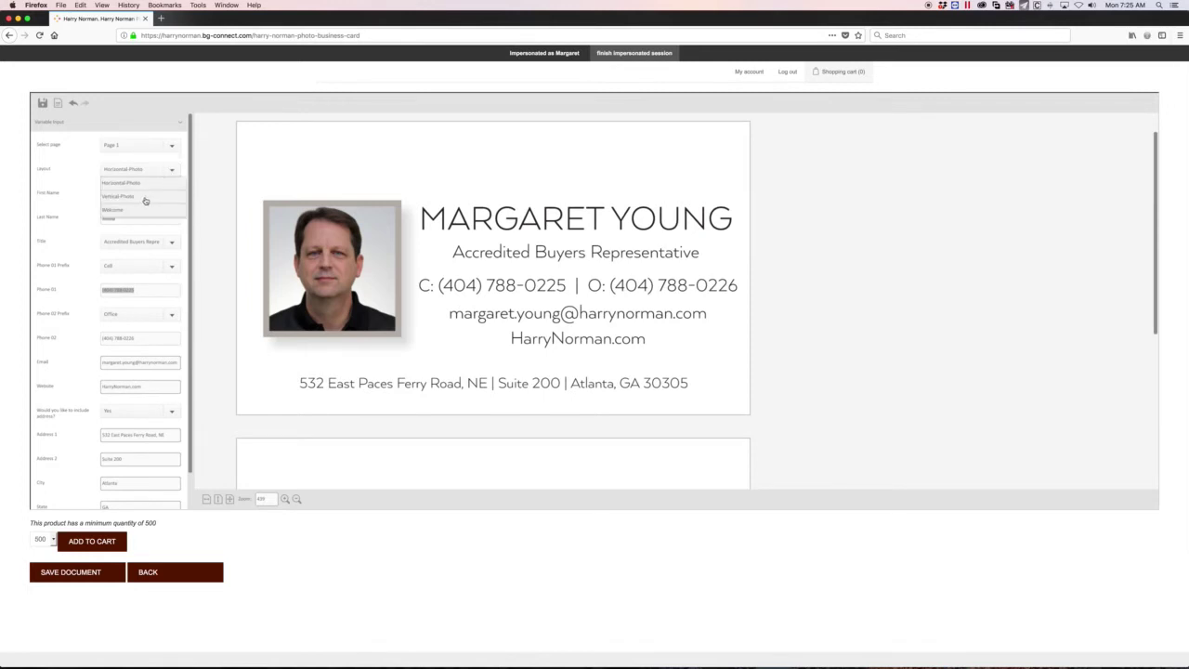
left_click(145, 197)
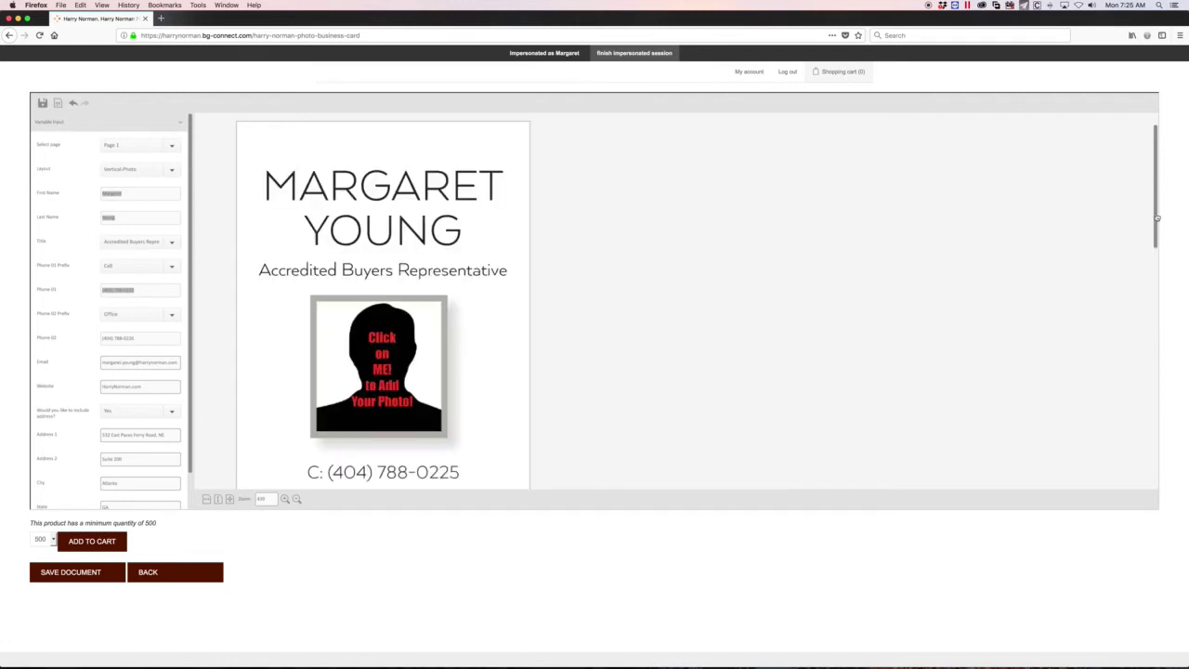
mouse_move(1157, 220)
left_mouse_down()
mouse_move(1168, 312)
mouse_move(1171, 220)
left_mouse_up()
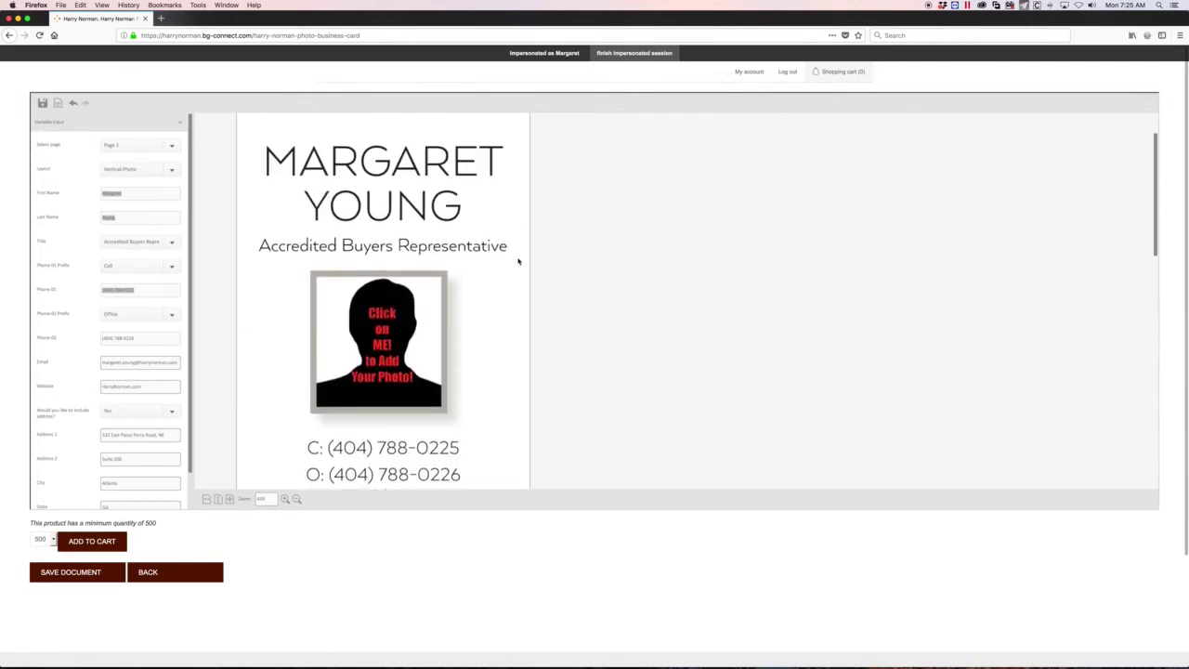
left_click(170, 169)
left_click(150, 184)
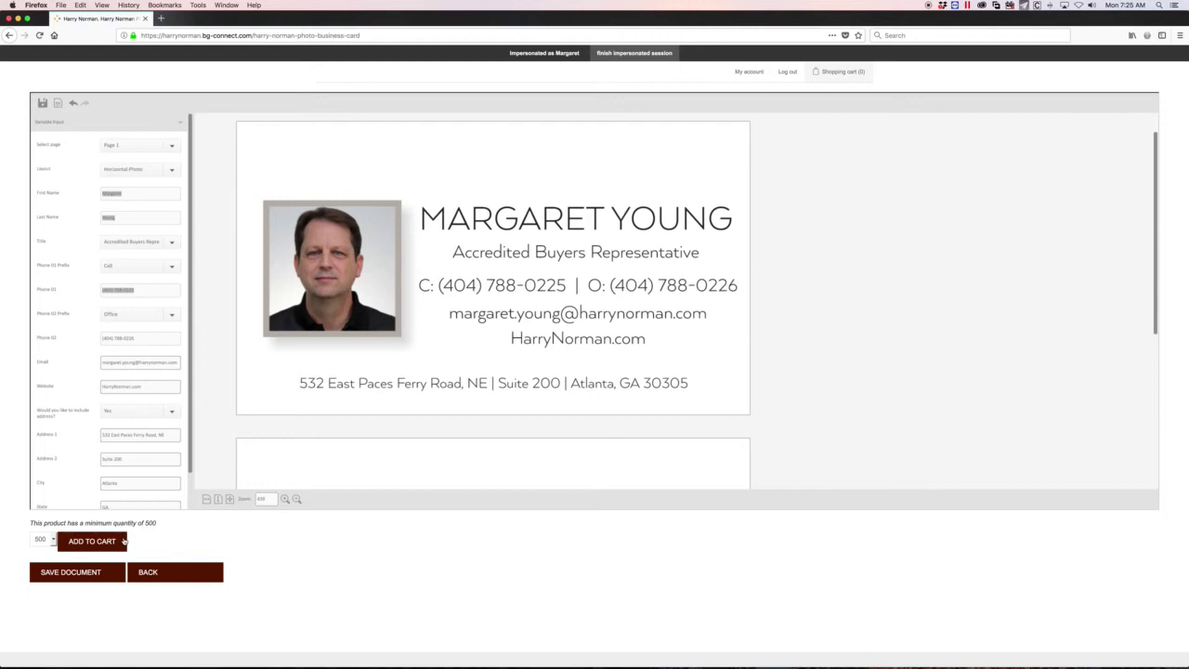
Add the card to the cart at quantity 500
left_click(92, 545)
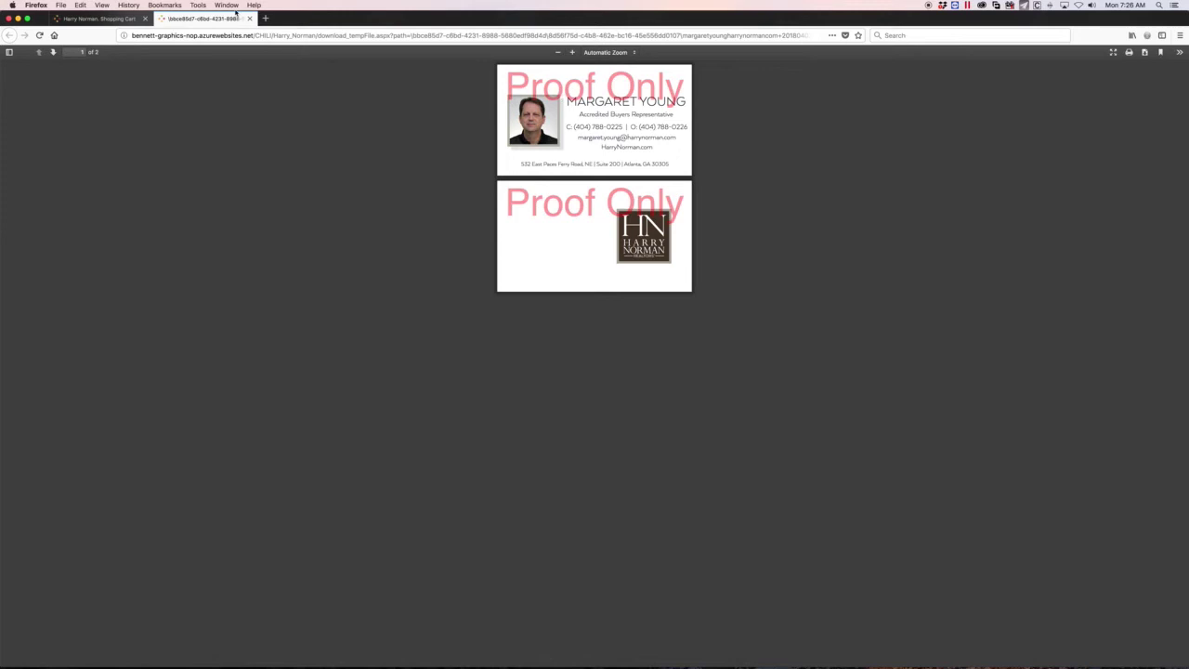
Close the PDF proof, reopen the card via Edit and Customize, and save the document
left_click(249, 18)
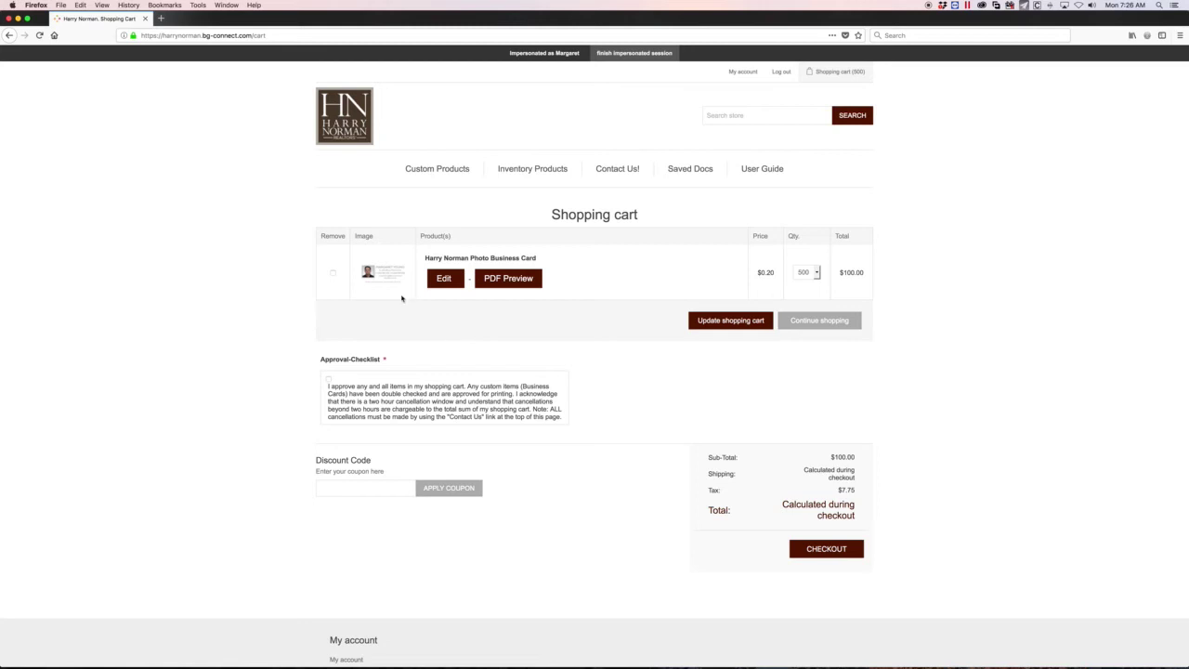
left_click(445, 279)
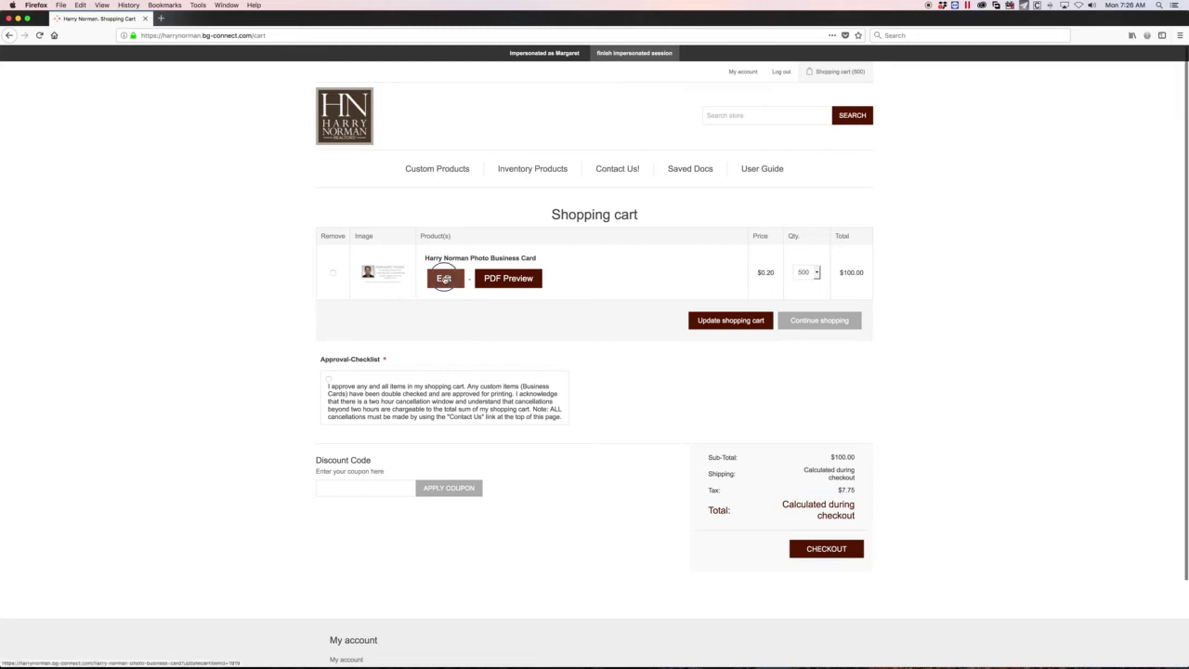
left_click(632, 554)
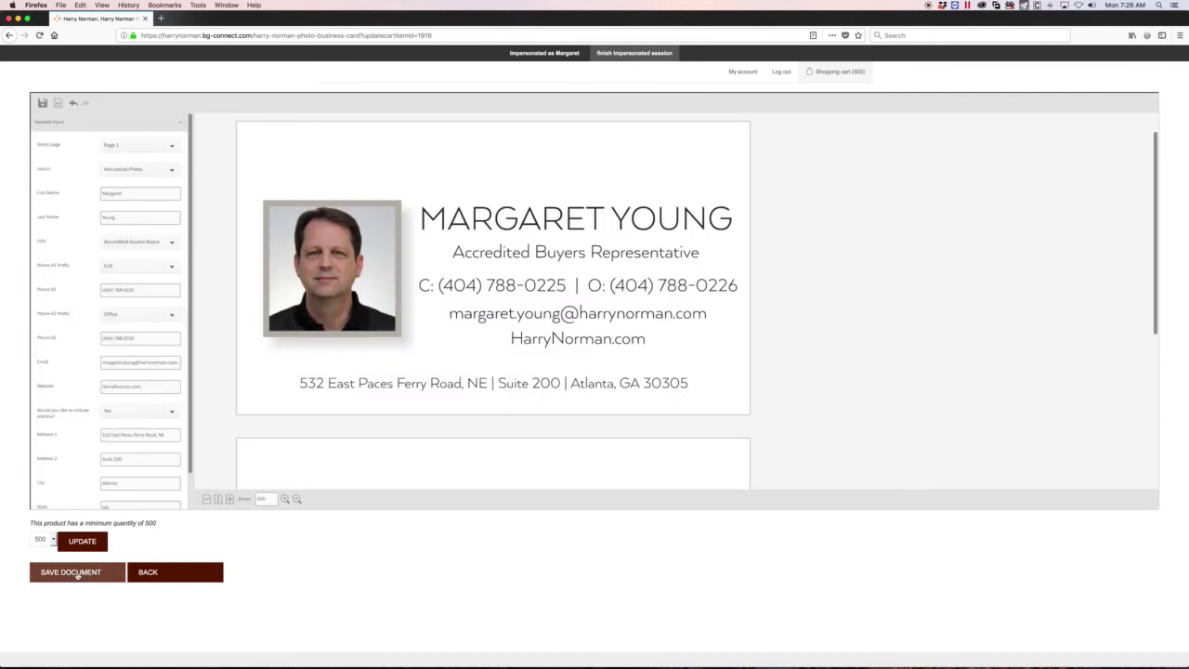
left_click(76, 574)
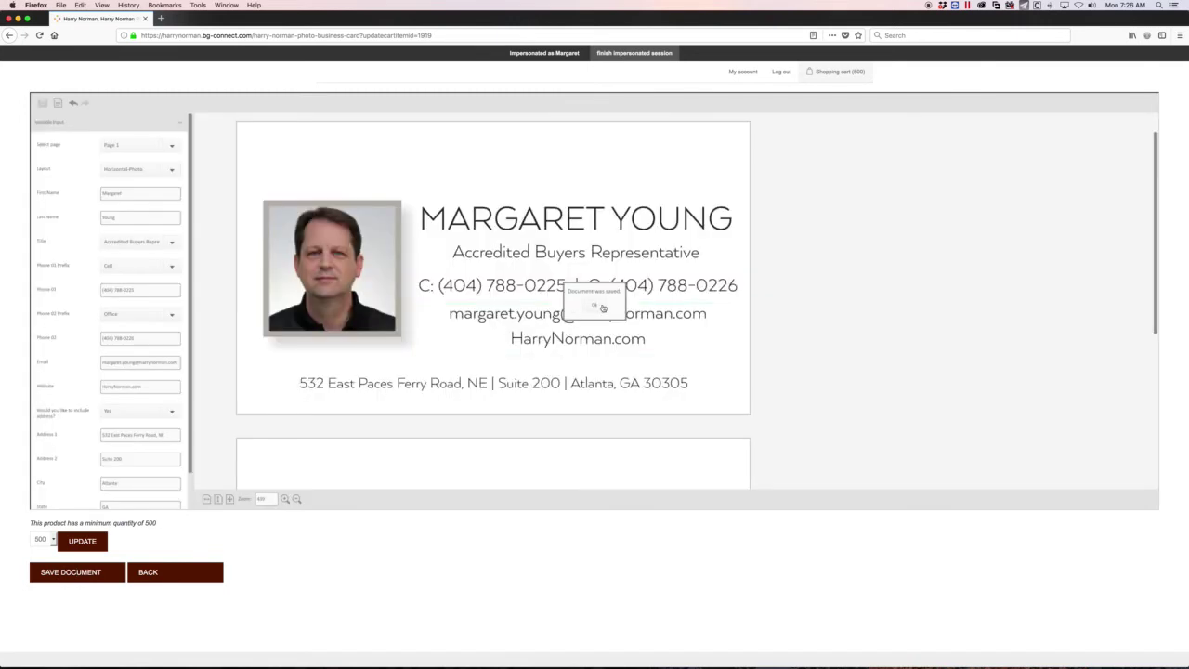
left_click(596, 305)
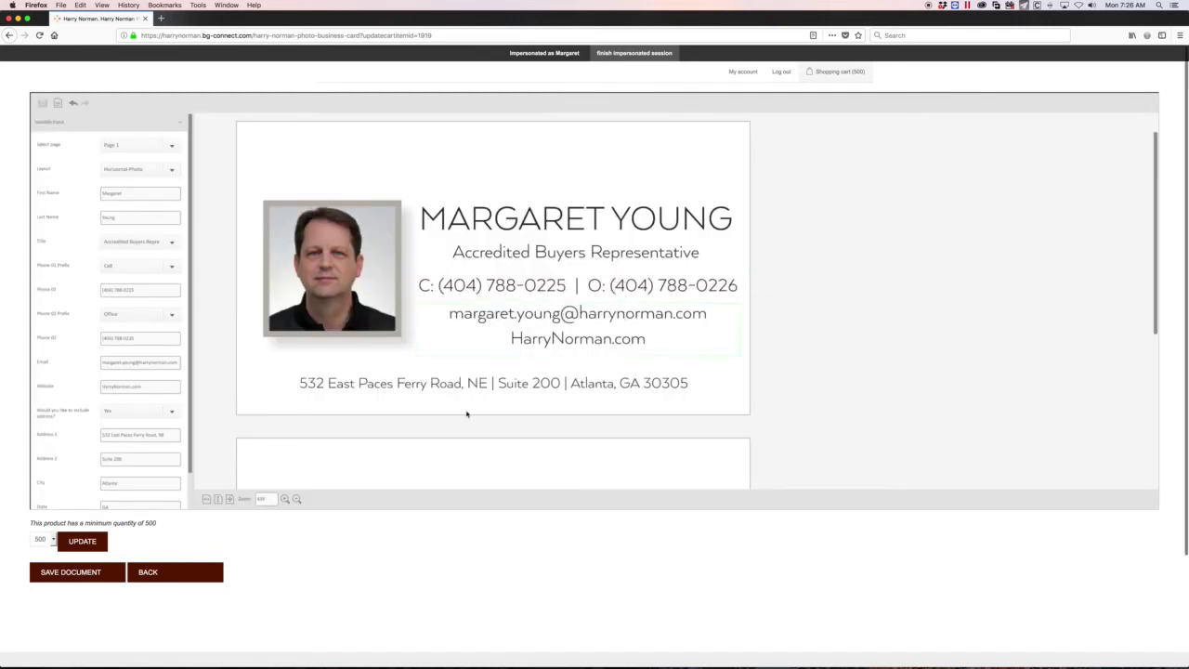
Leave the editor and open My Saved Documents listing the Harry Norman Photo Business Card
left_click(167, 574)
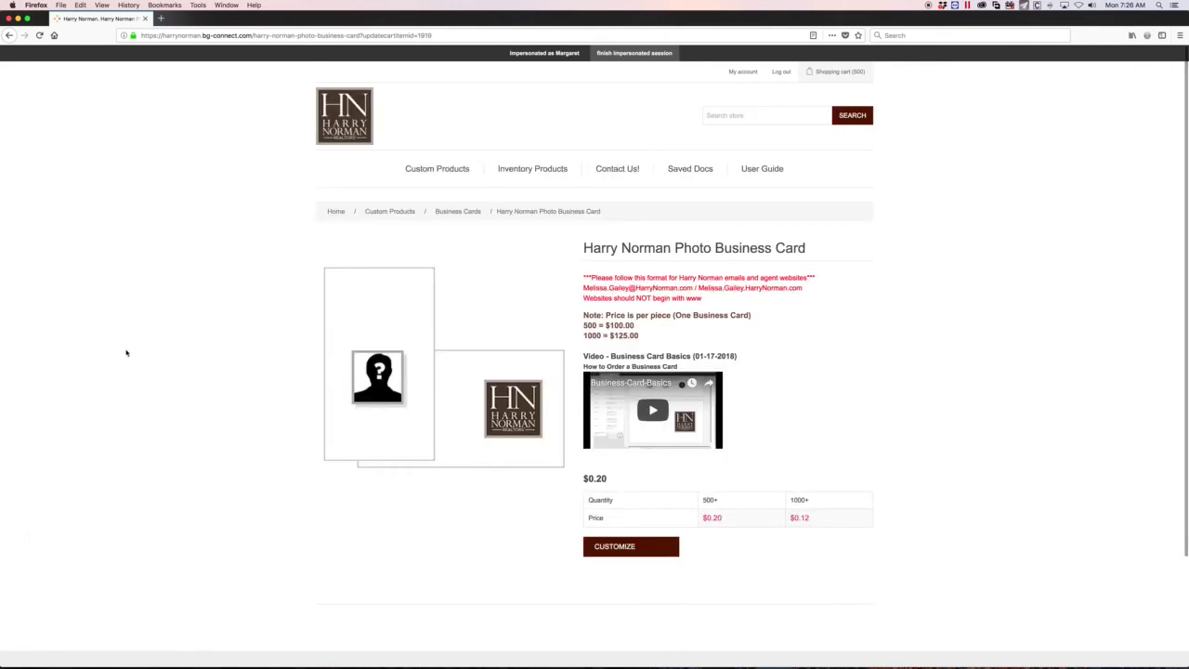
left_click(691, 169)
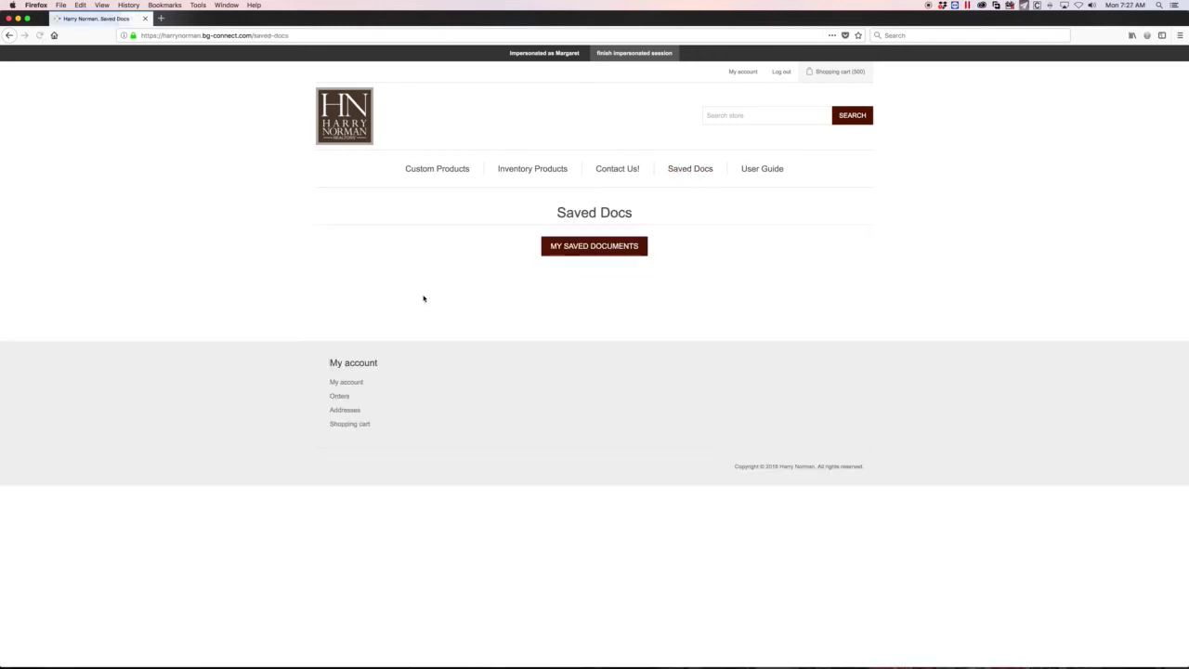
left_click(590, 248)
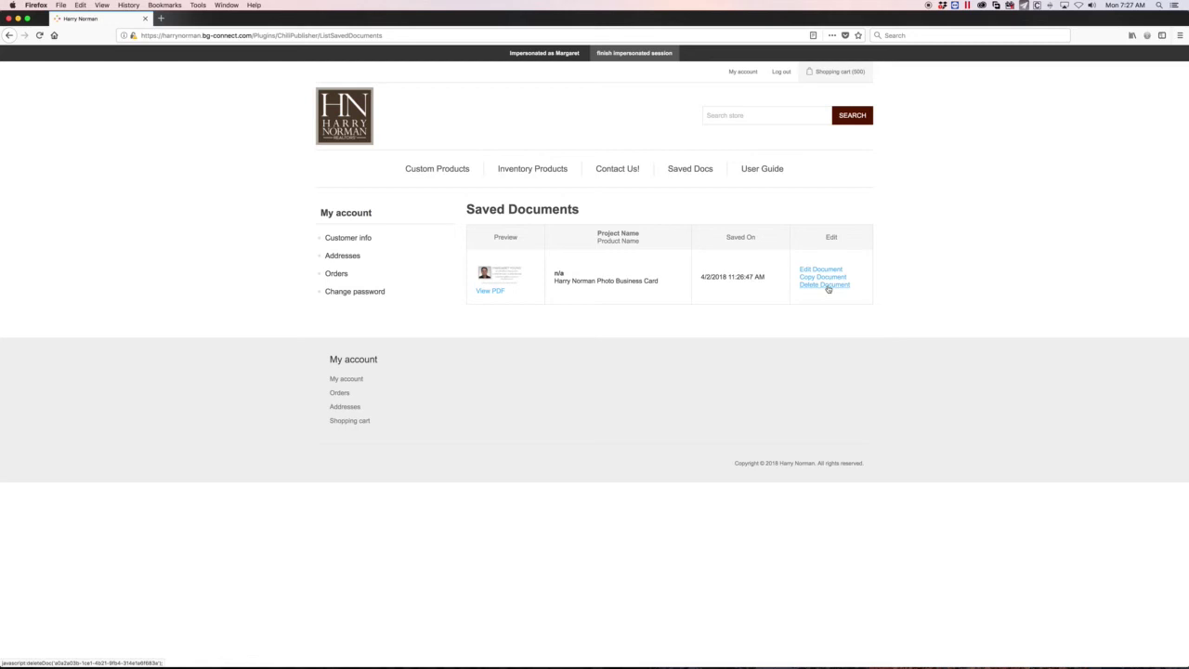
Delete the saved Harry Norman Photo Business Card and confirm the deletion
left_click(820, 285)
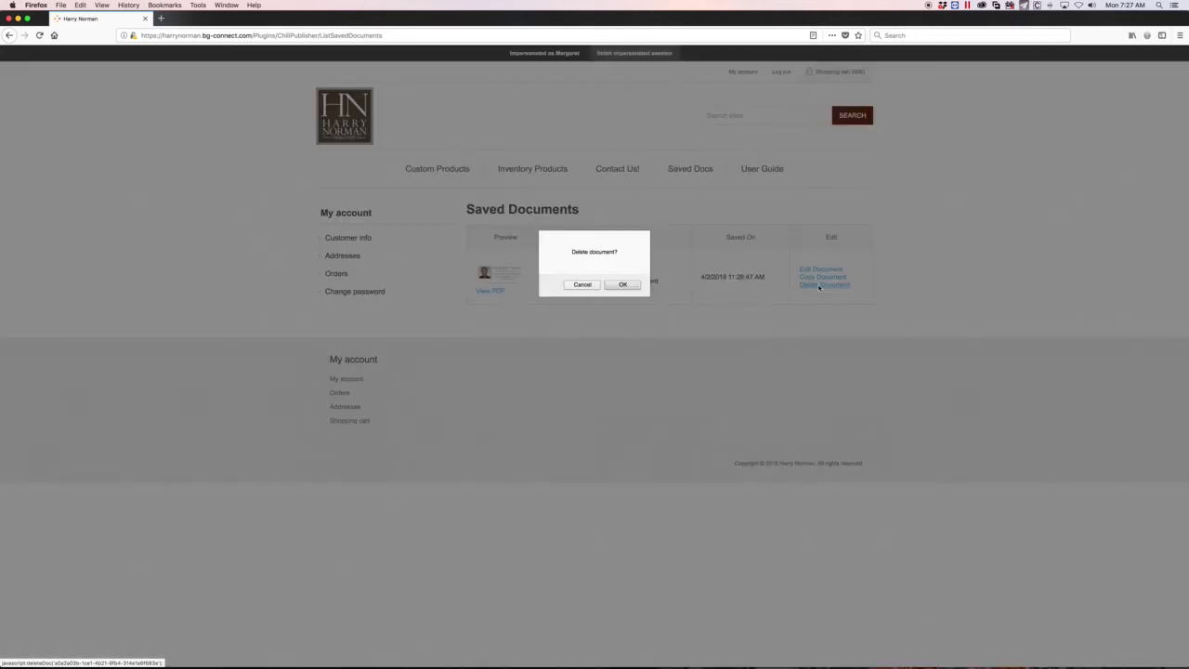
left_click(622, 284)
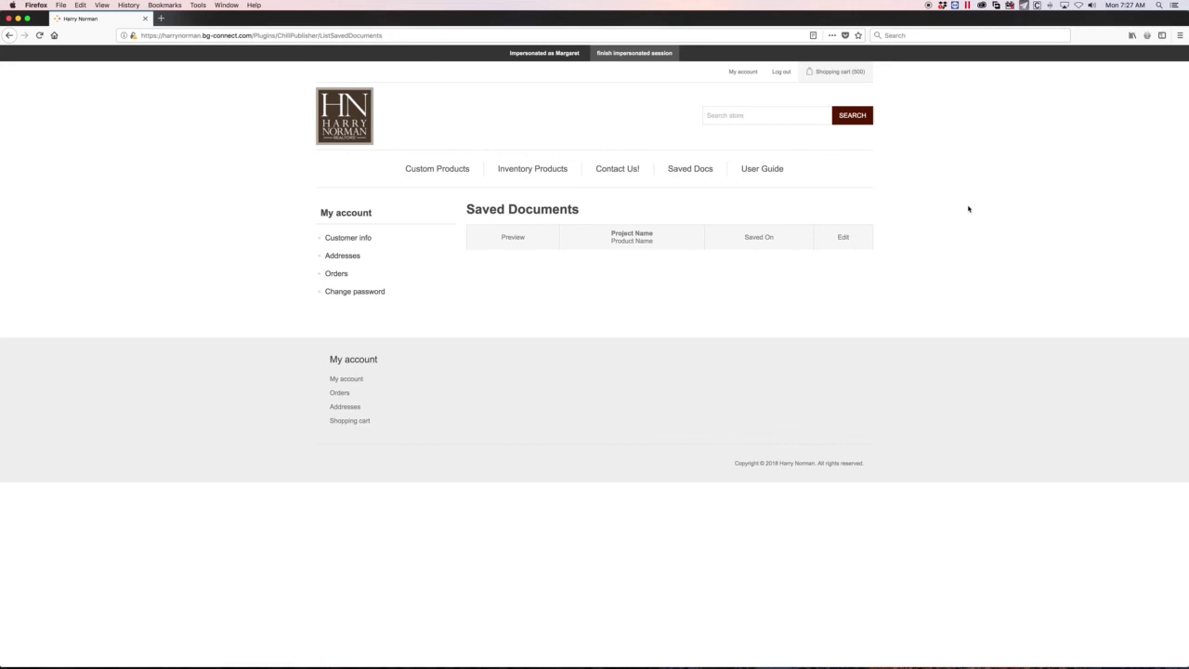
Tick the approval checklist for the 500 photo business cards ($100) in the shopping cart
left_click(830, 71)
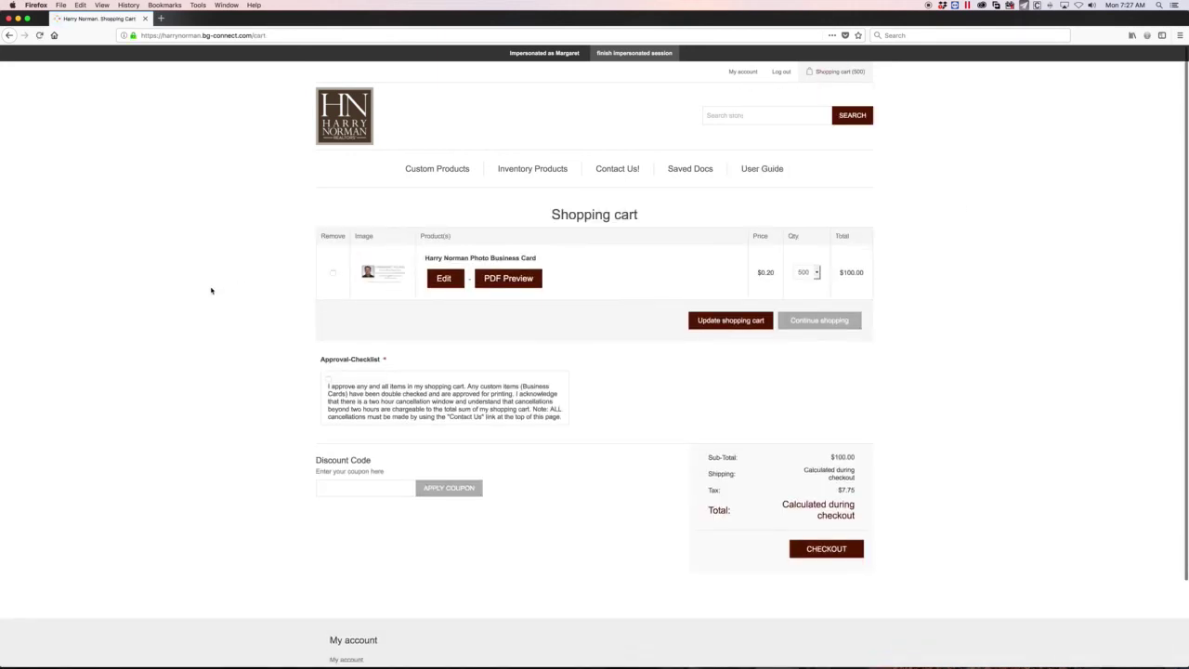
scroll(211, 291, "down", 1)
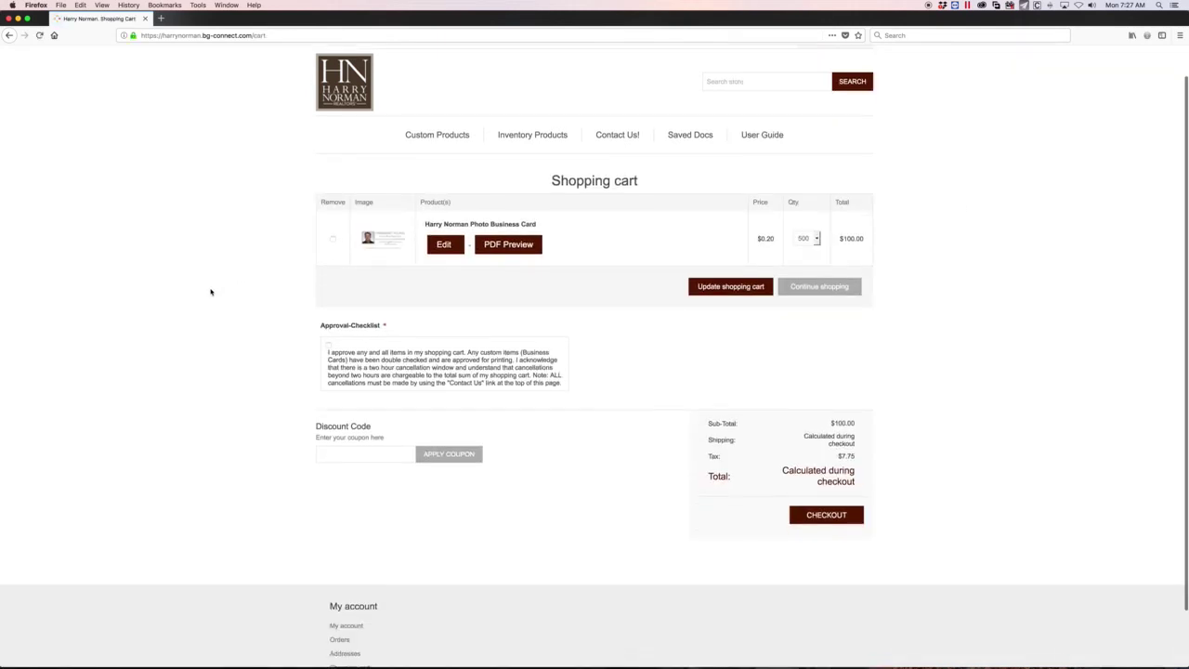
left_click(328, 345)
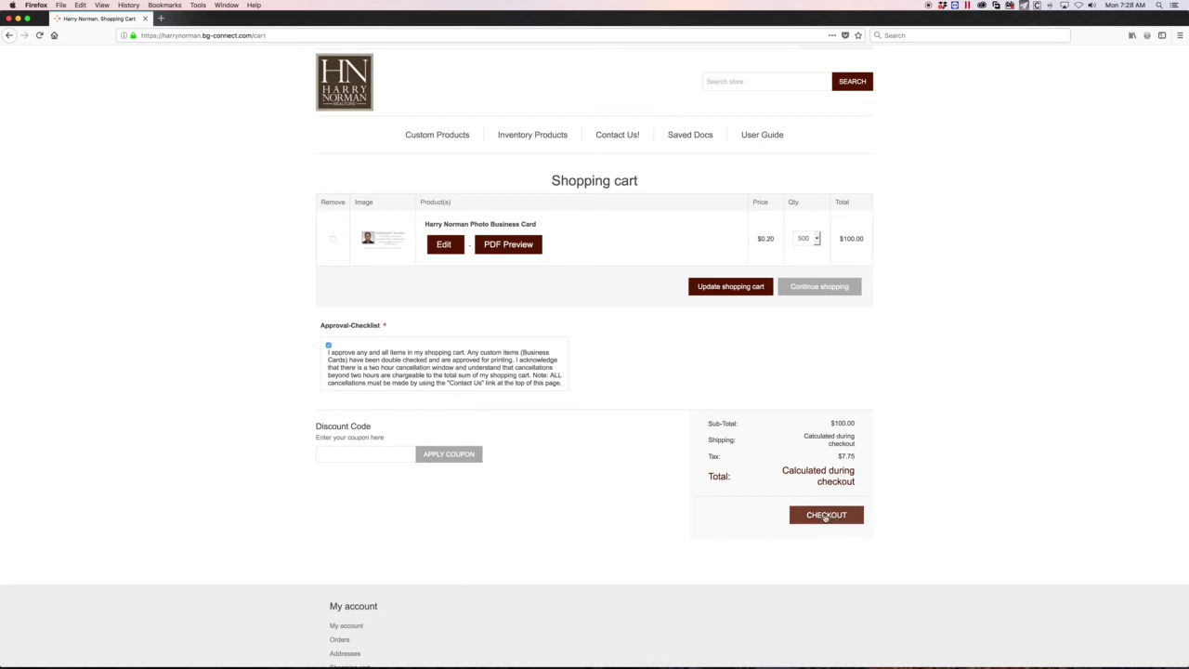
Begin checkout, keeping the saved billing address with shipping to the same address
left_click(828, 517)
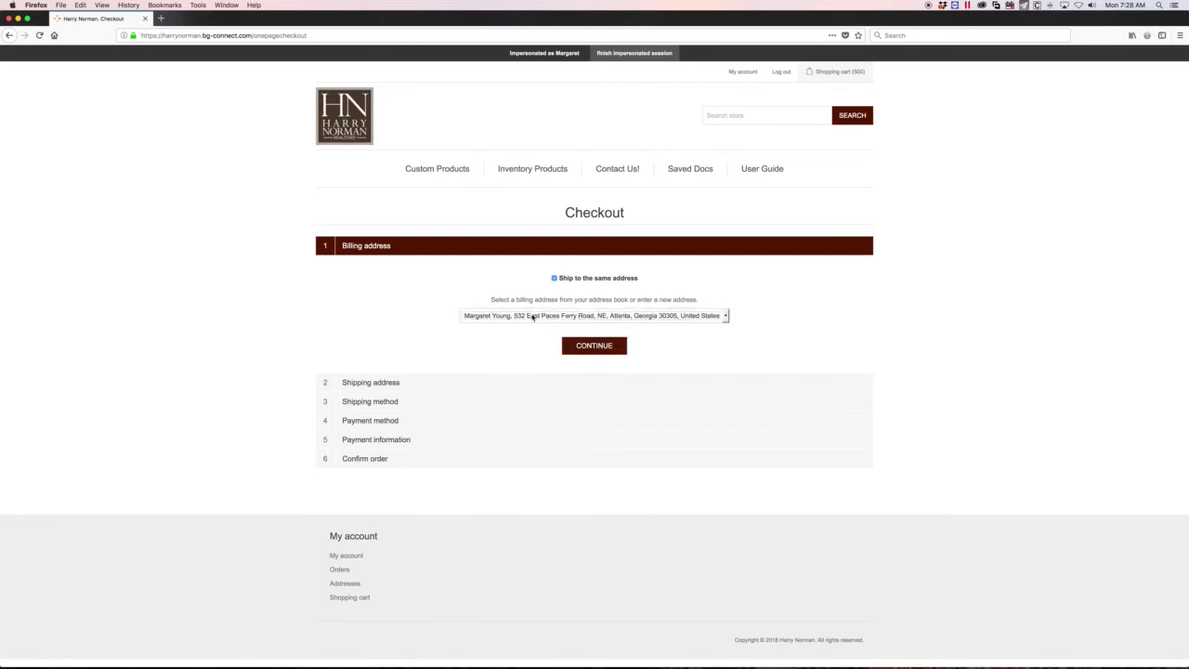
left_click(530, 317)
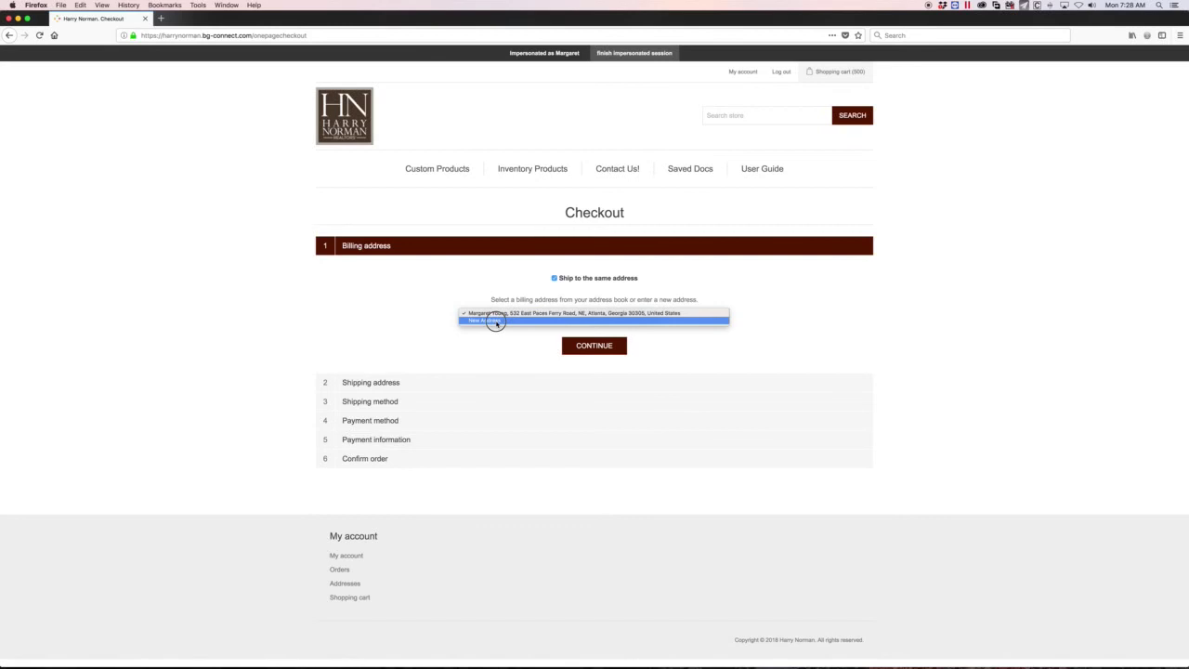
left_click(207, 361)
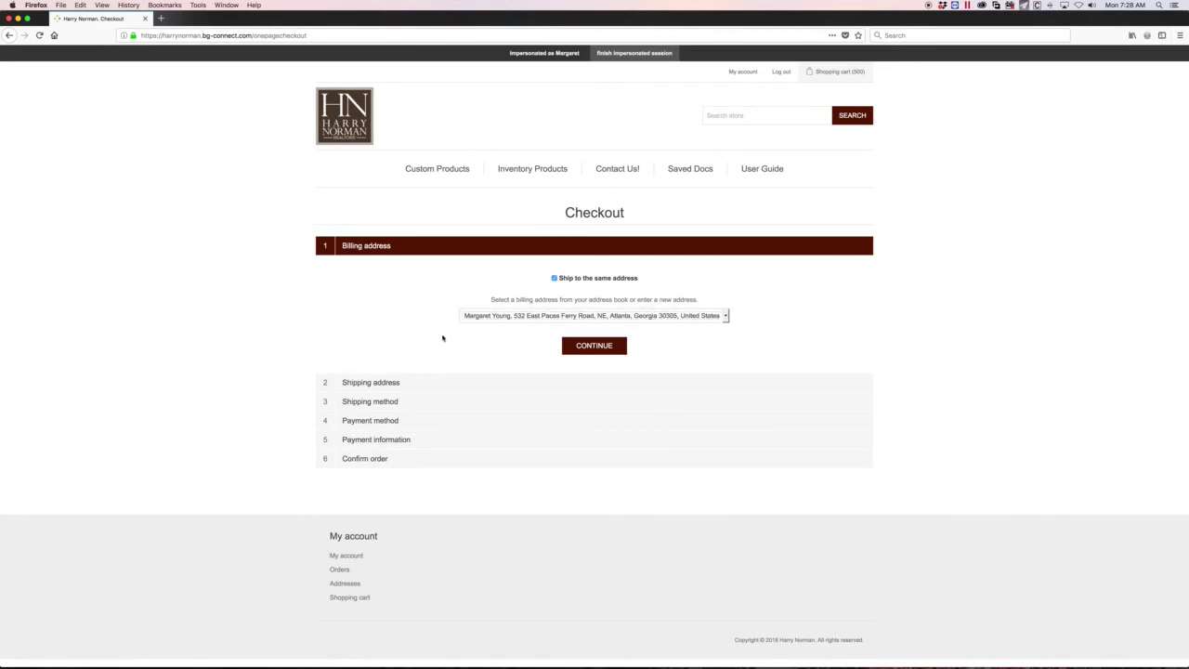
Confirm the billing address and FedEx Ground shipping ($9.33) to reach payment
left_click(593, 346)
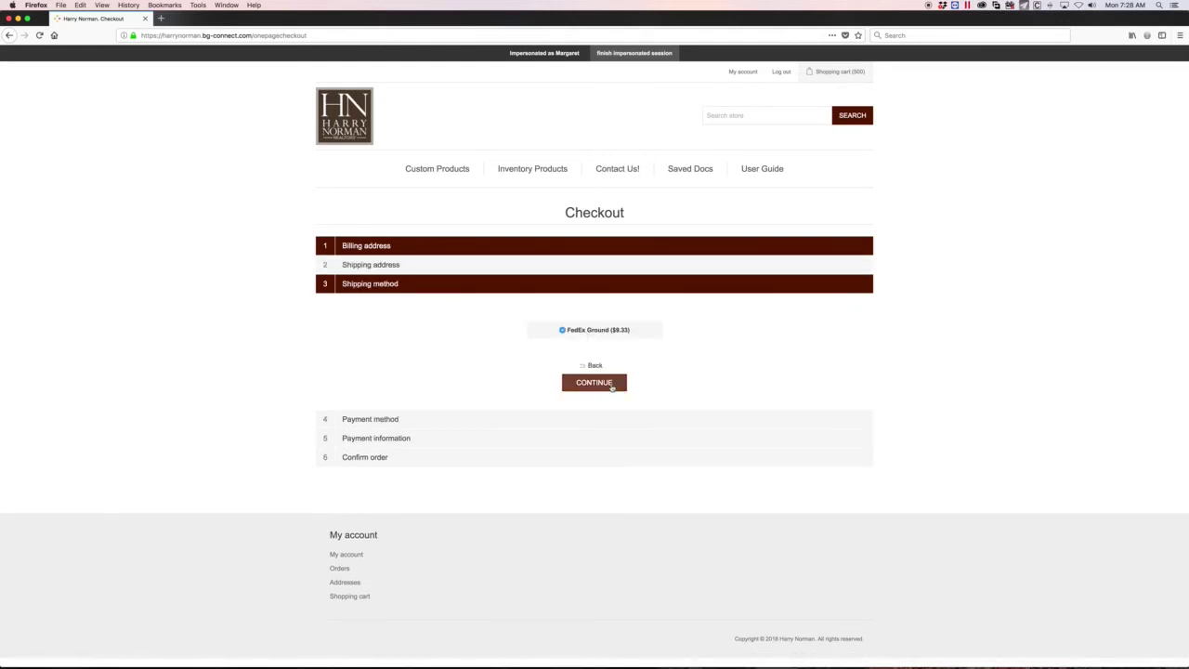
left_click(592, 383)
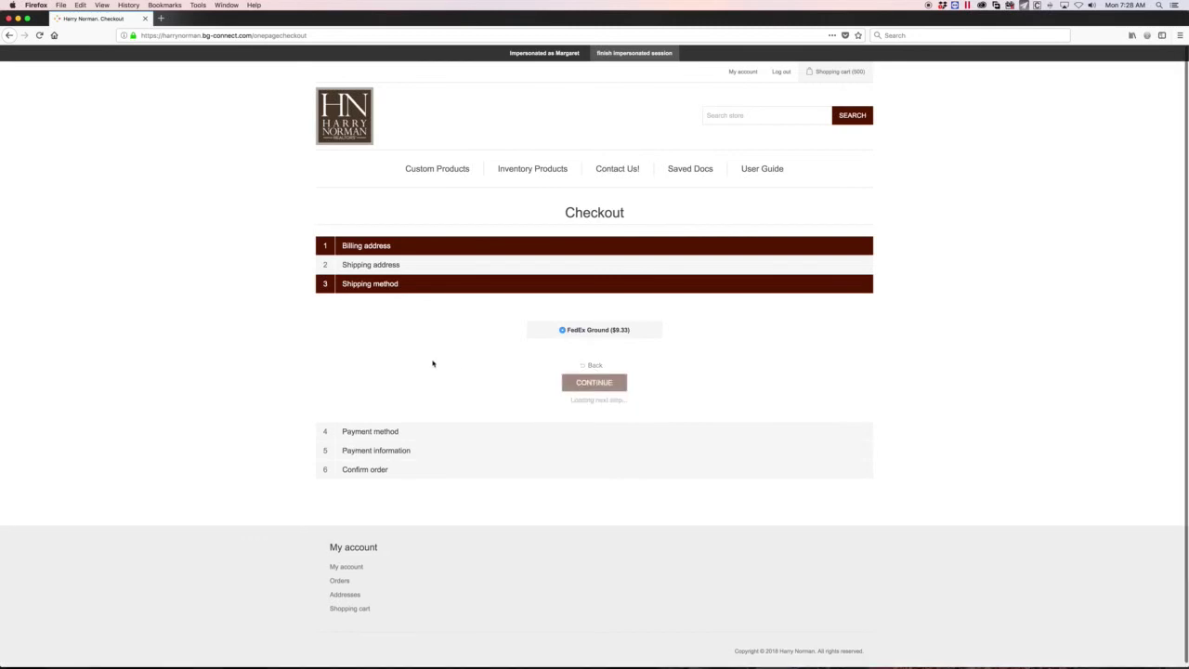